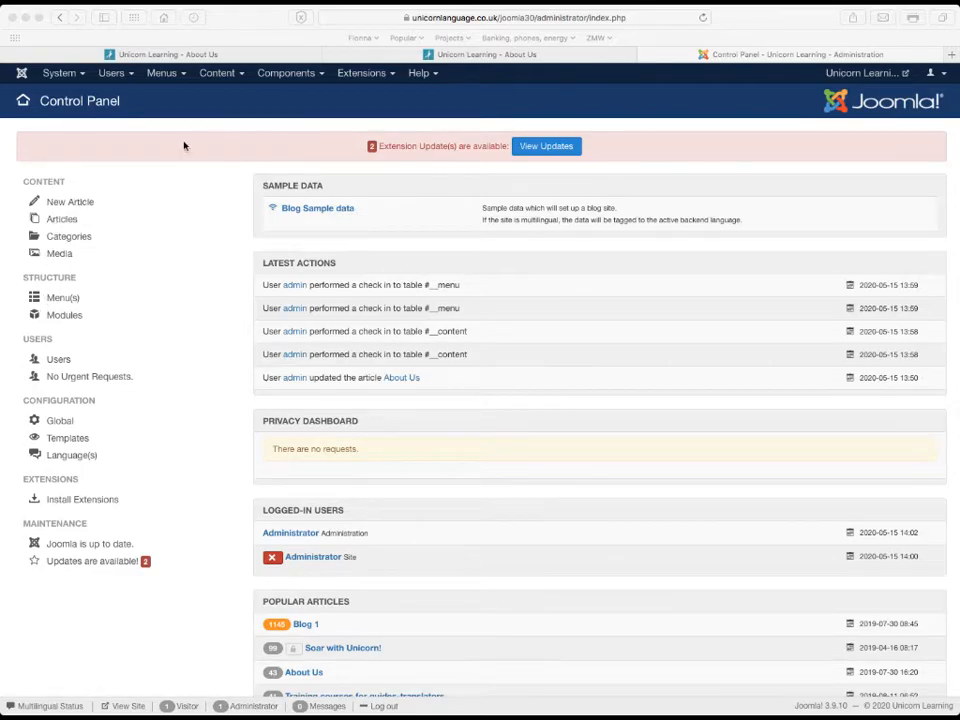
Start a new menu item in the English Menu and title it "Out Team"
click(60, 20)
click(60, 20)
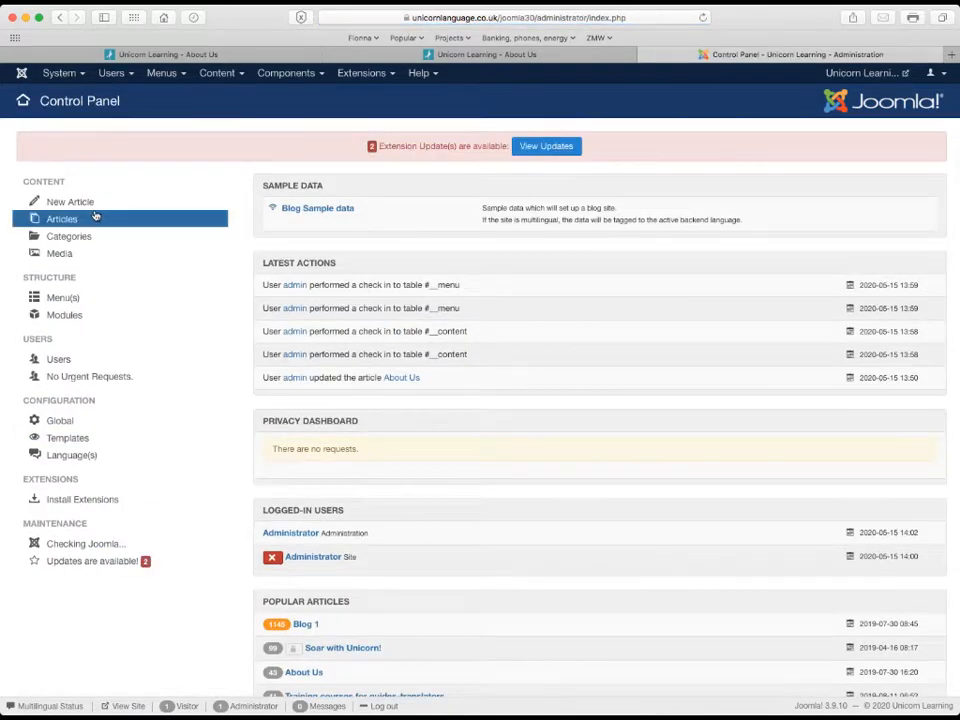
click(60, 298)
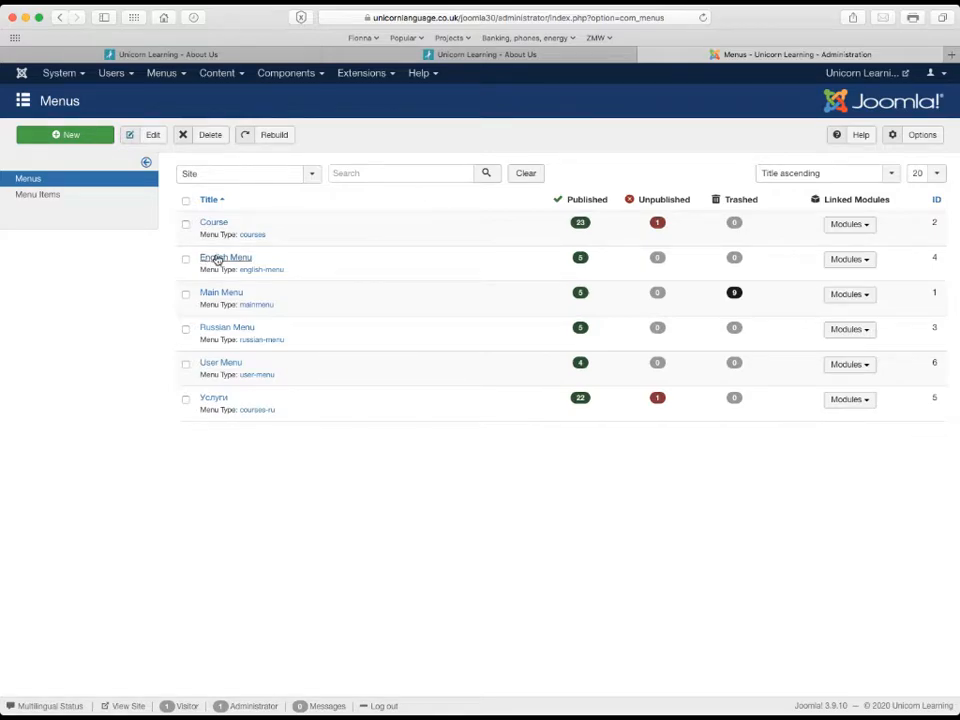
click(217, 259)
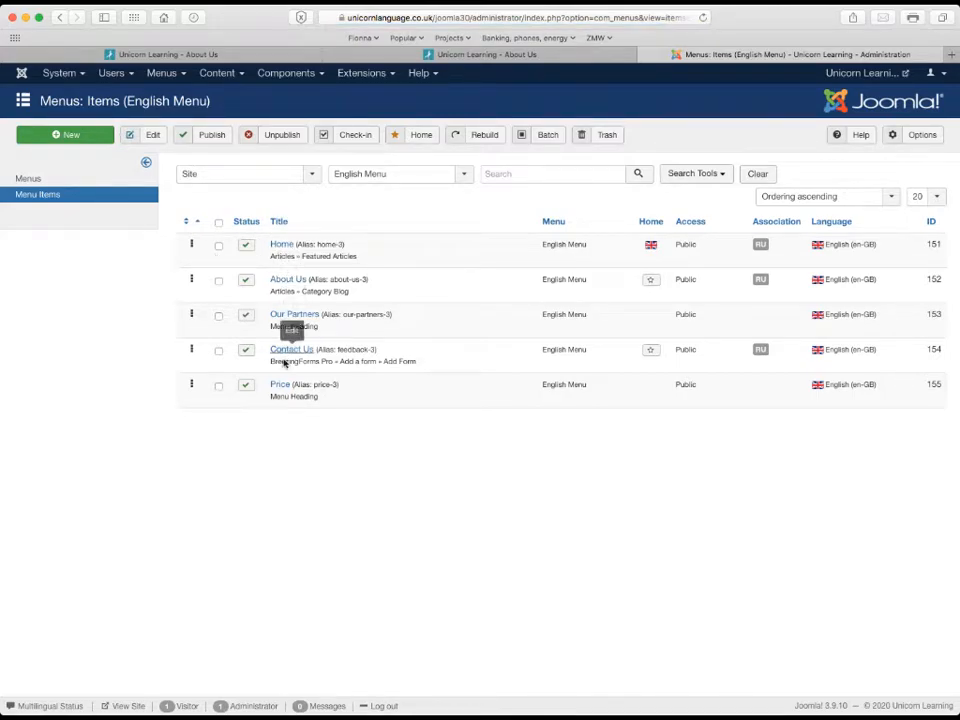
click(73, 135)
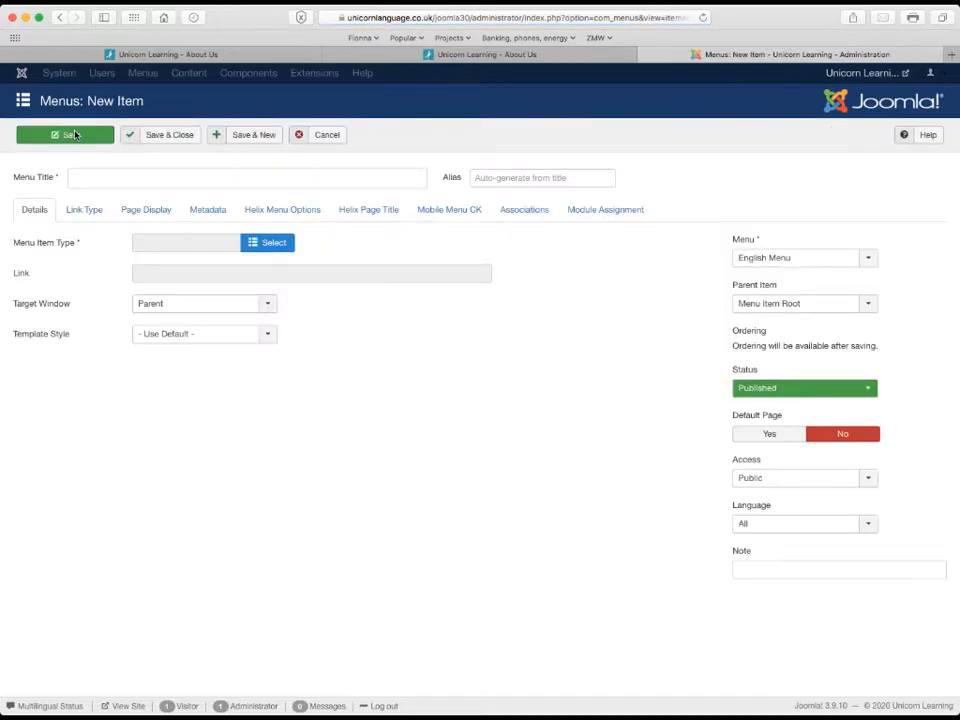
click(94, 180)
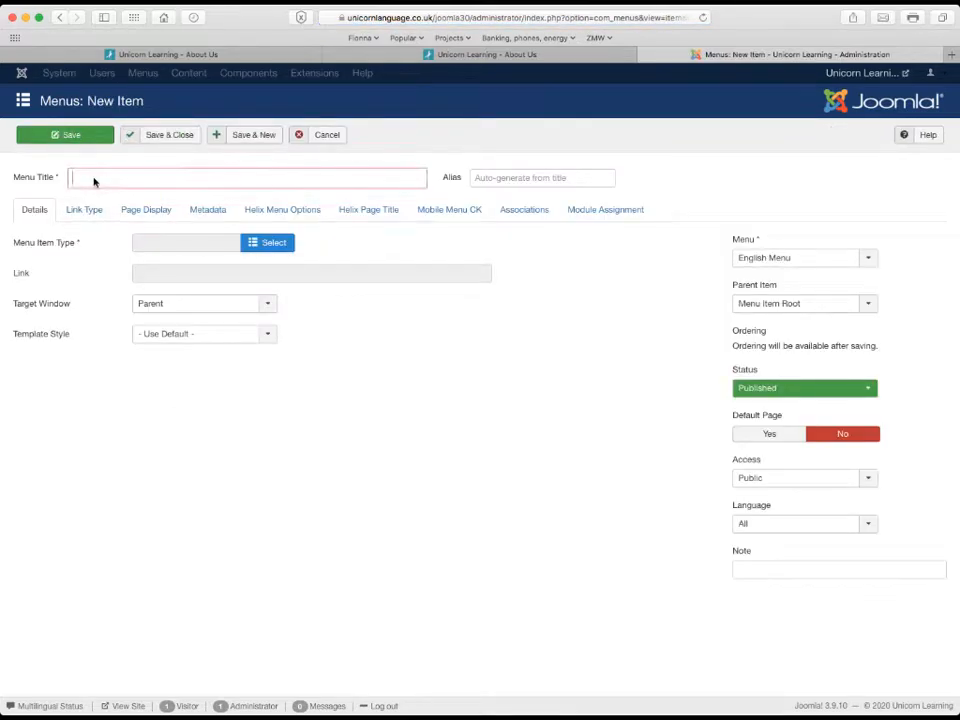
text(OutTeam)
click(94, 178)
Set the new English menu item's type to the Category Blog article layout
click(262, 243)
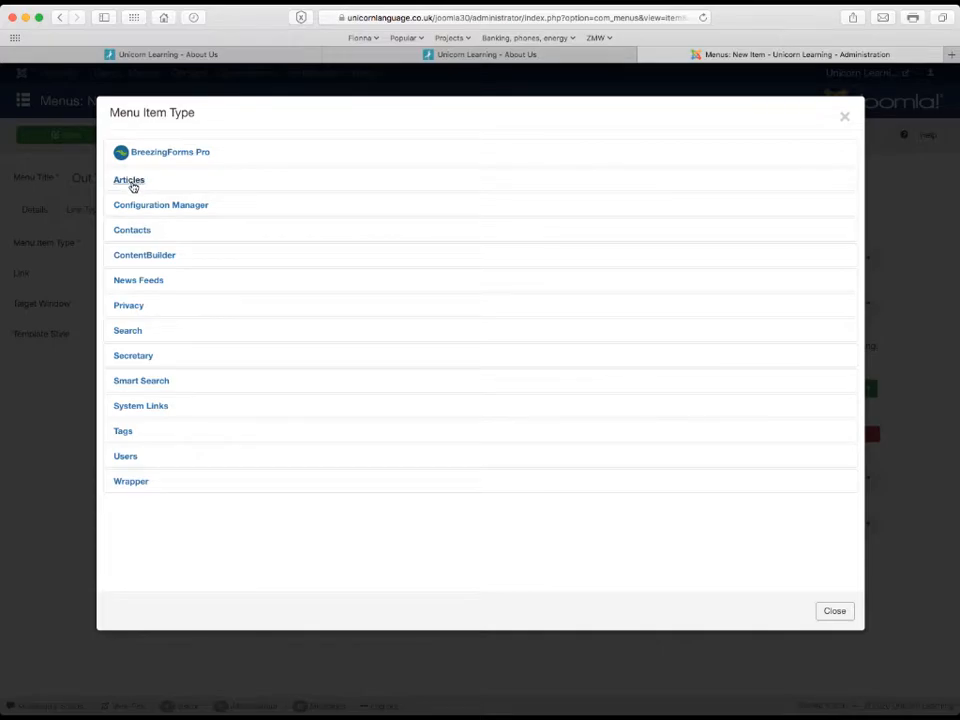
click(130, 181)
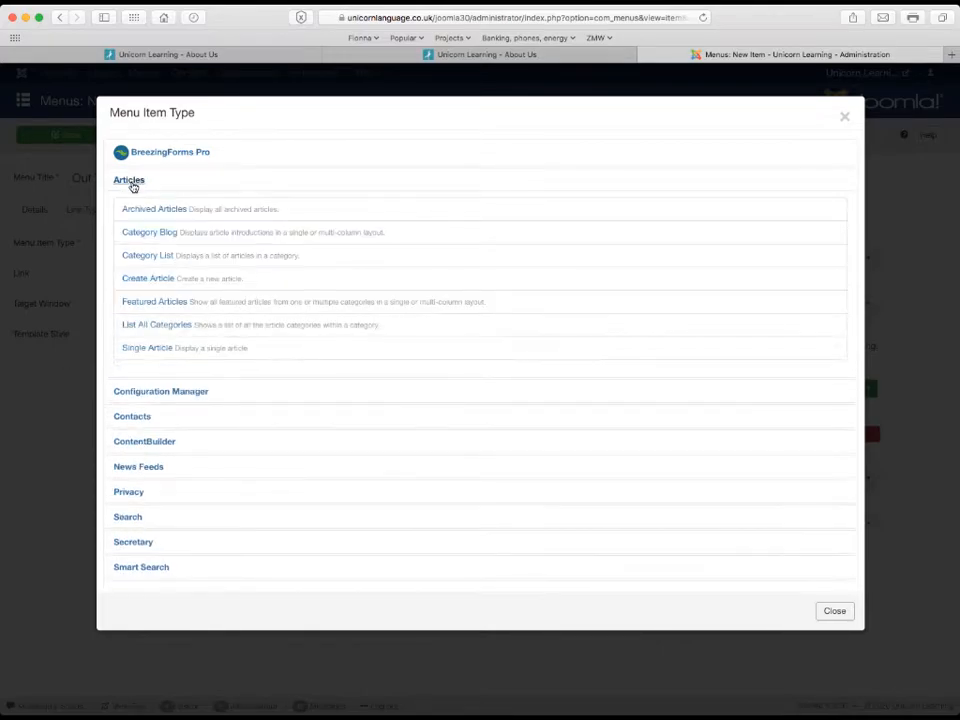
click(144, 233)
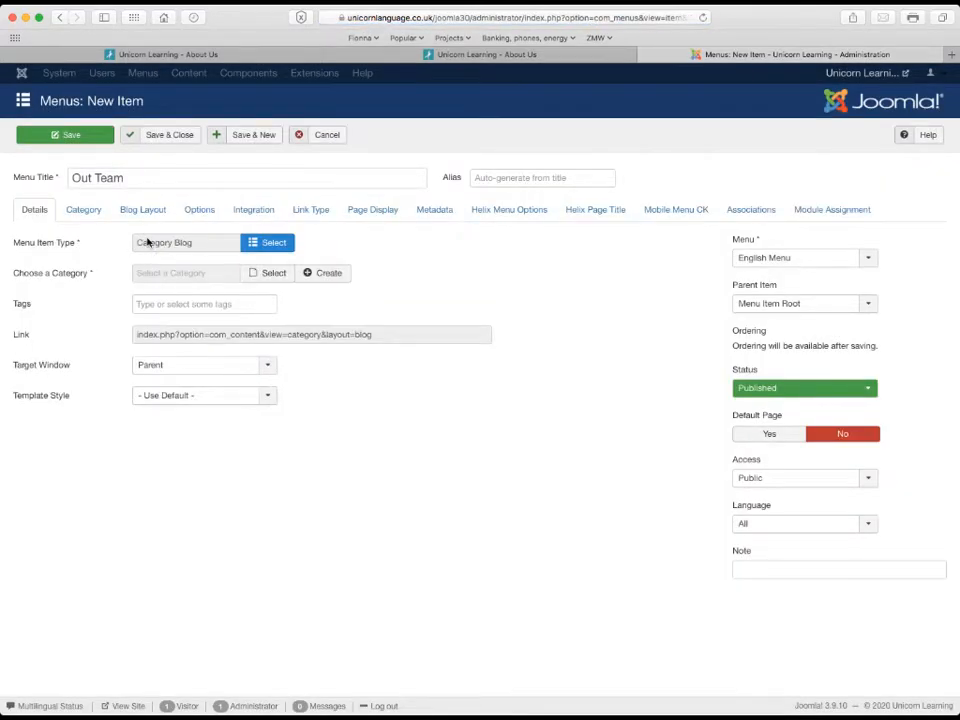
Create and save a new category titled "Our Team" for the English menu item
click(332, 274)
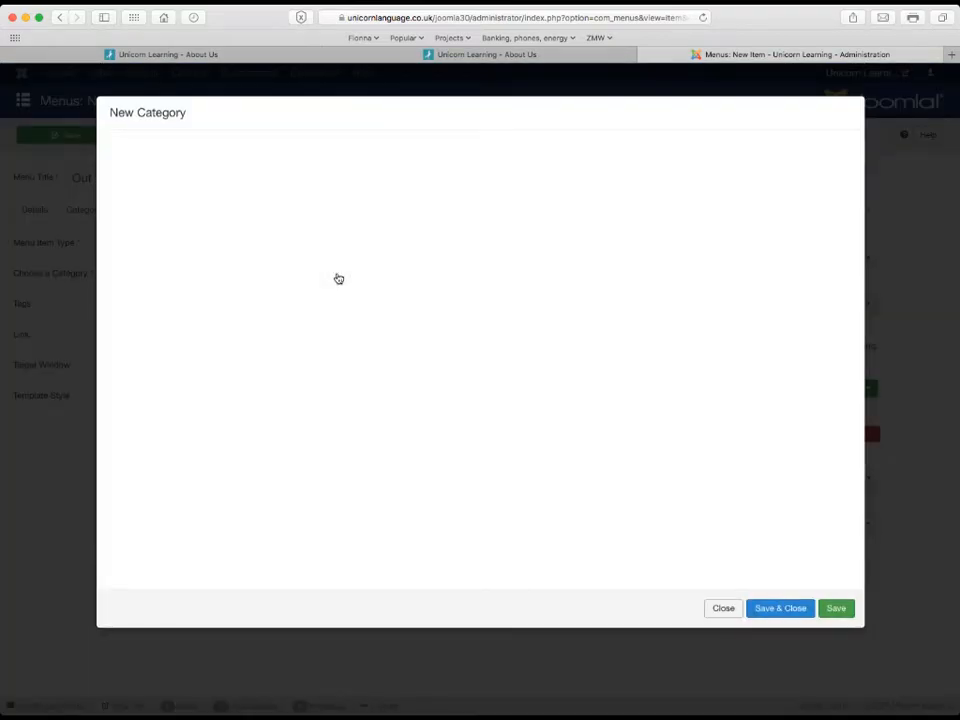
click(195, 157)
text(Ou)
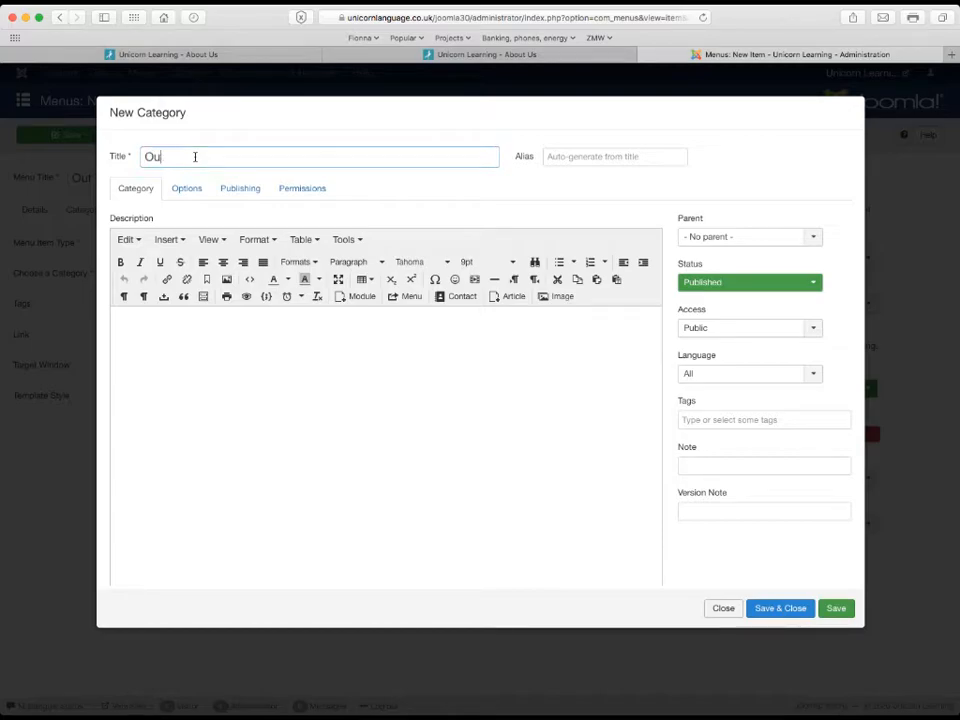
text(R)
key(BackSpace)
key(BackSpace)
text(r Team)
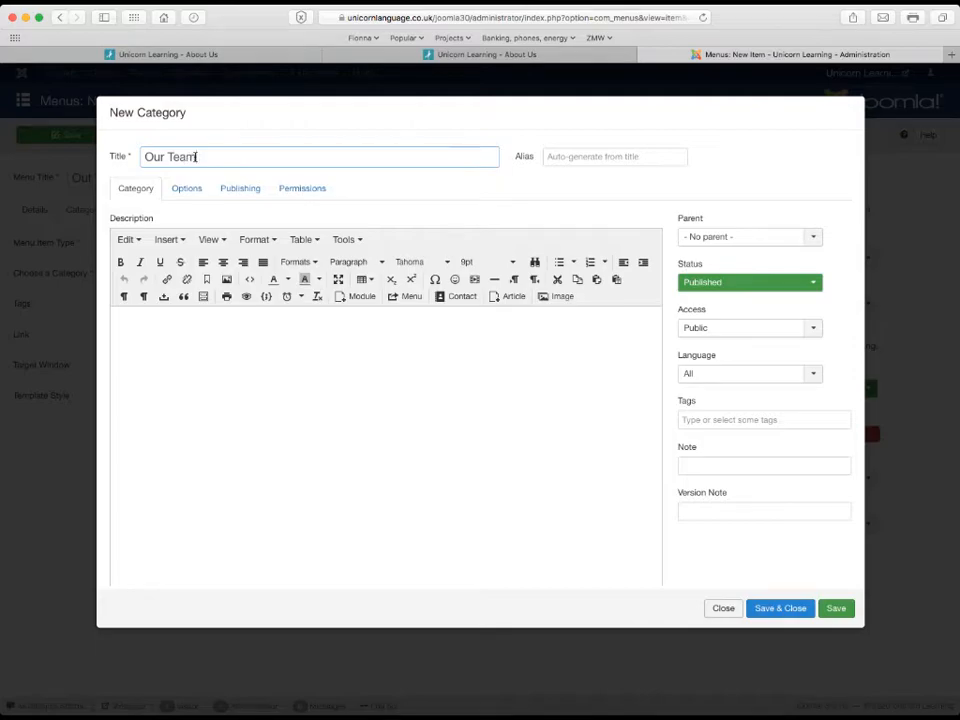
click(837, 610)
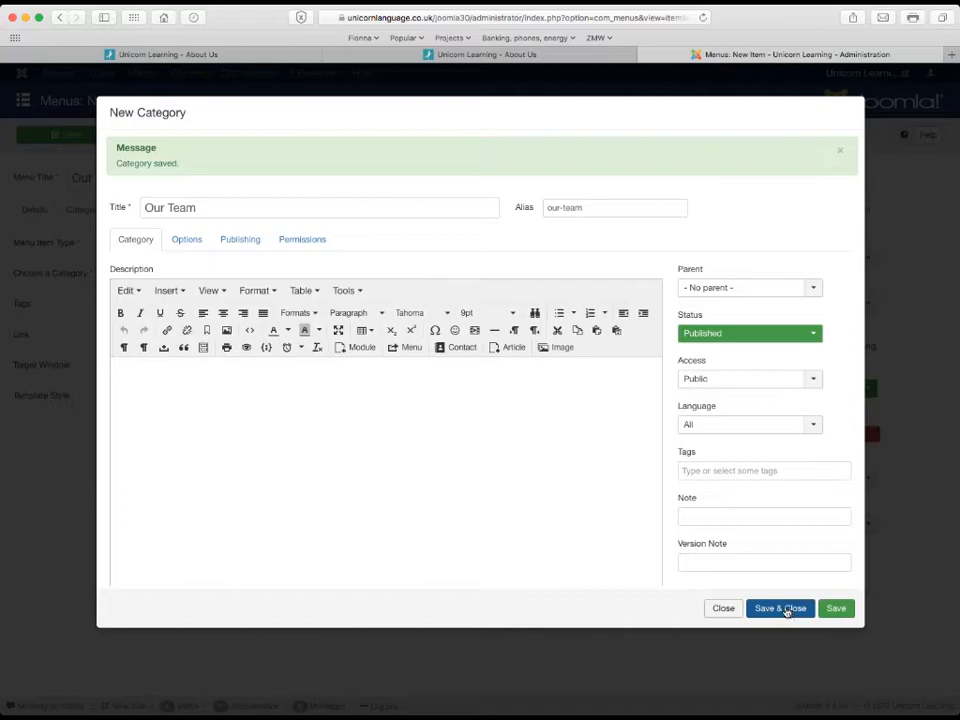
click(785, 609)
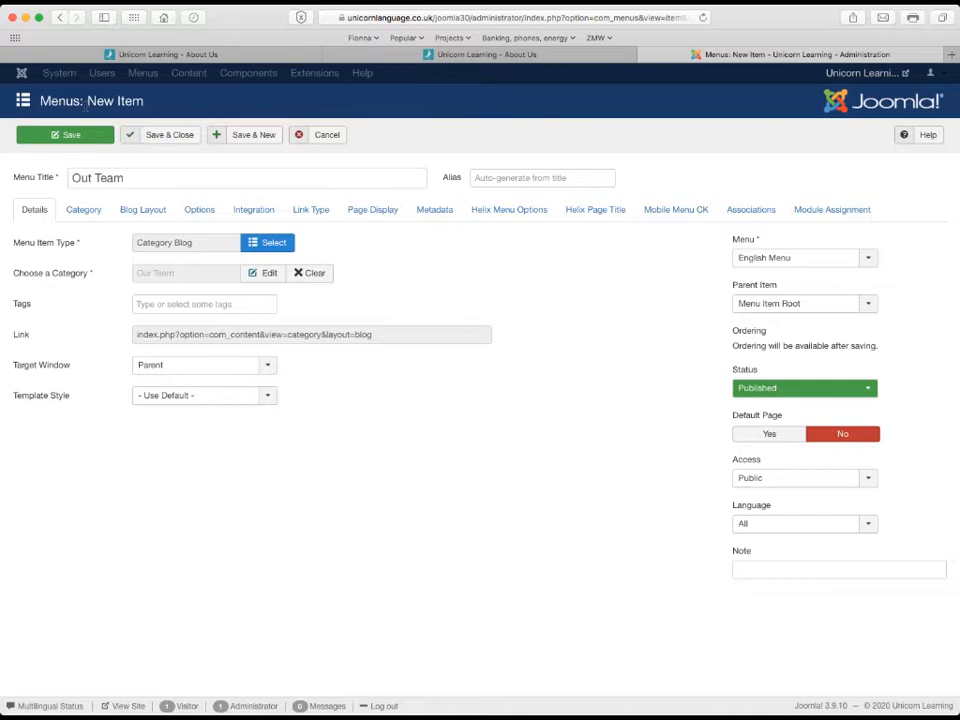
Correct the menu title to "Our Team", save the item, and reload the site's About Us page to check the menu
click(93, 180)
key(BackSpace)
text(r)
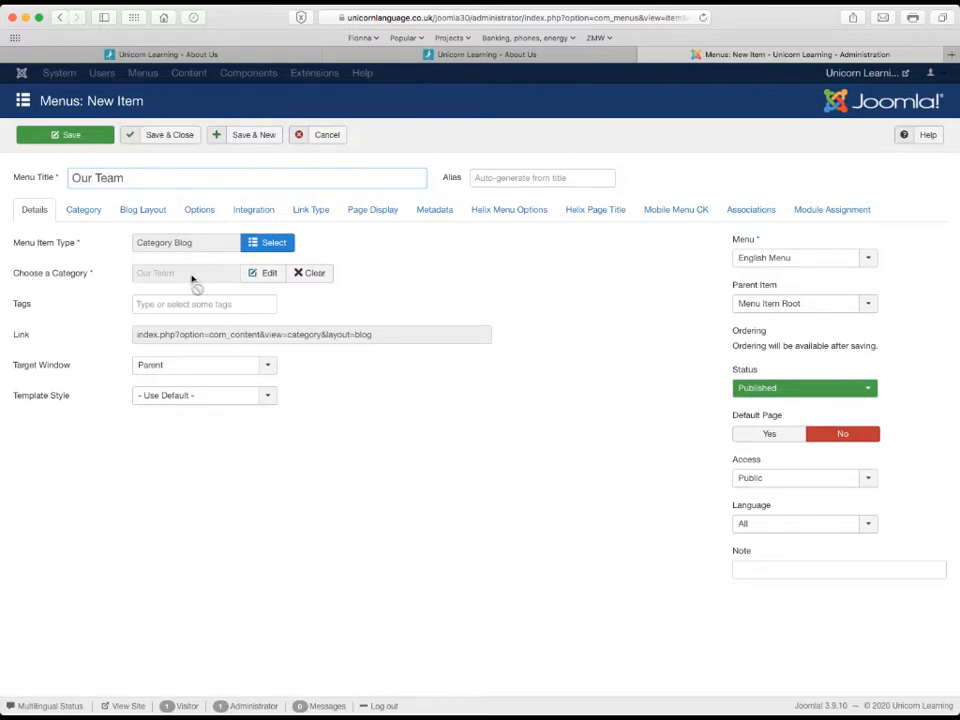
click(70, 135)
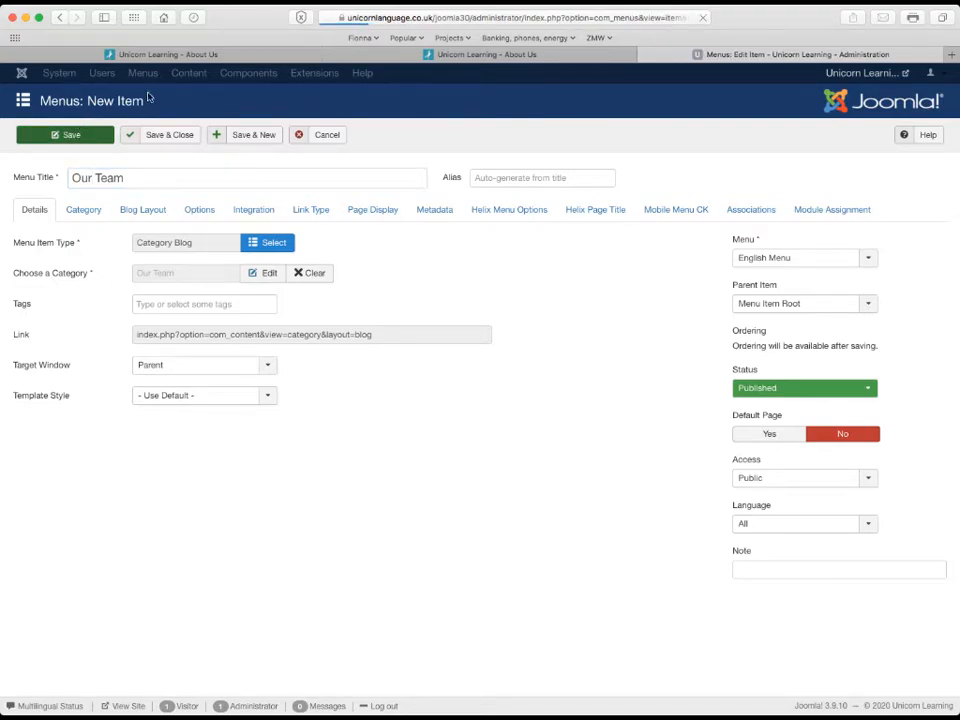
click(171, 55)
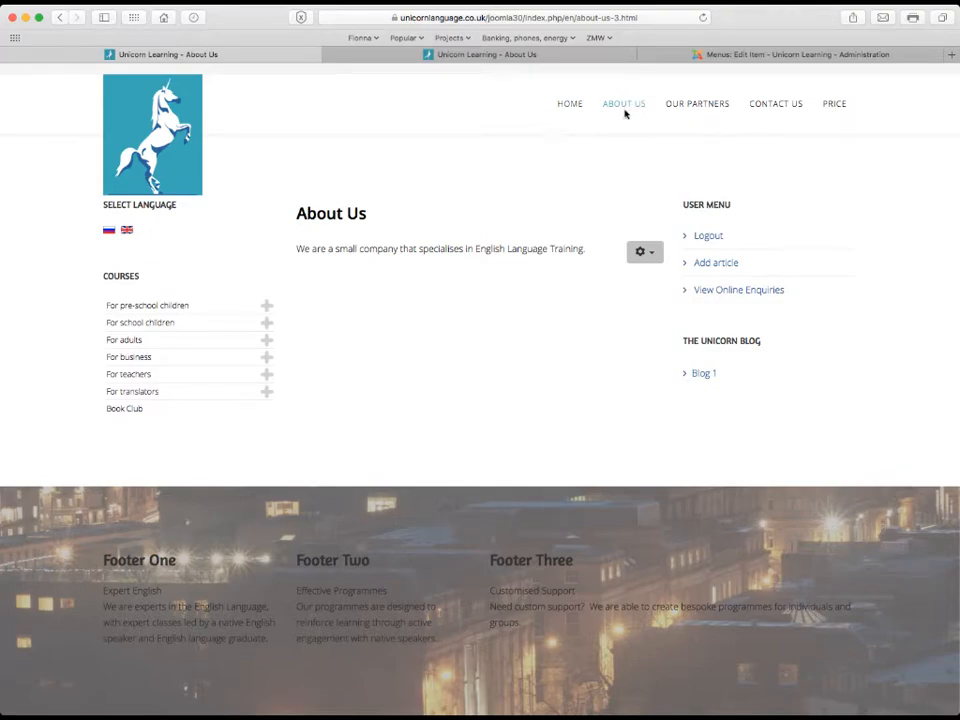
click(702, 18)
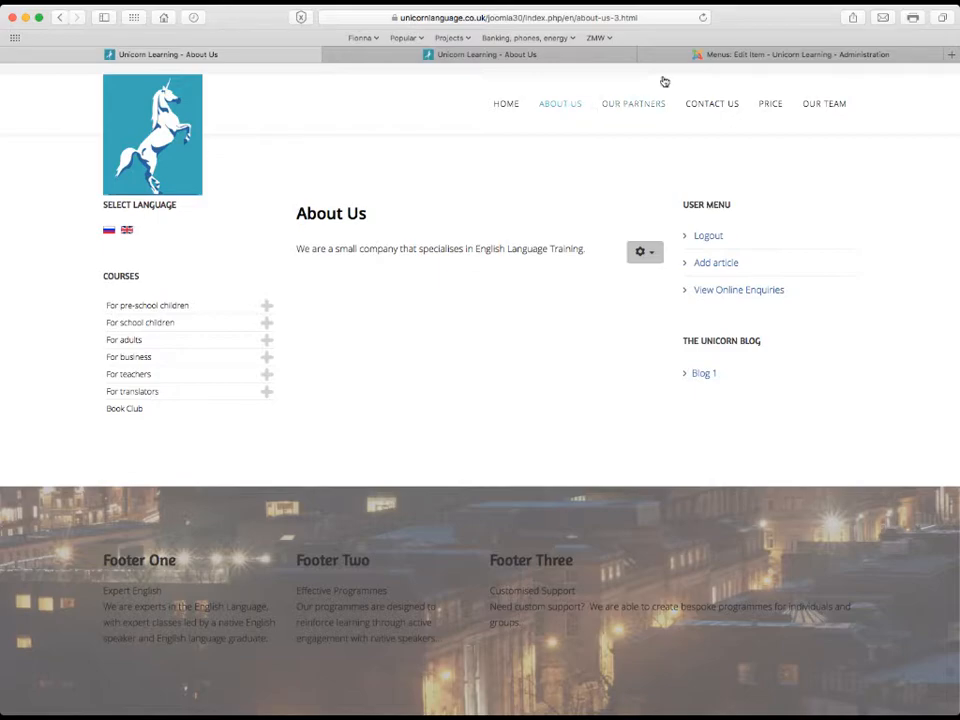
Make About Us the parent of the Our Team menu item, then save and close it
click(707, 56)
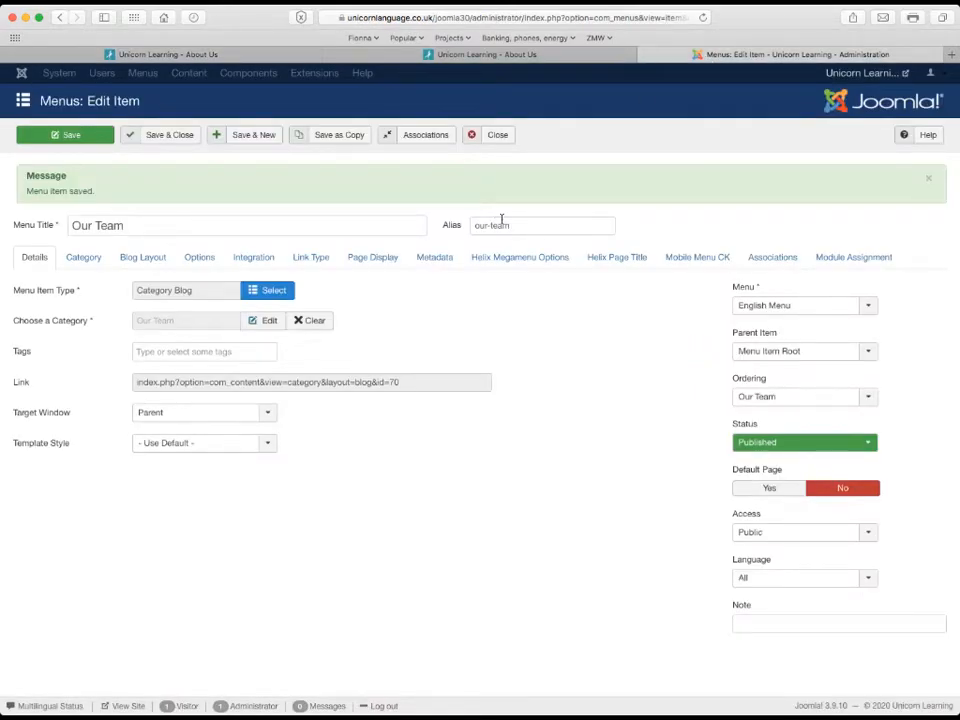
click(789, 352)
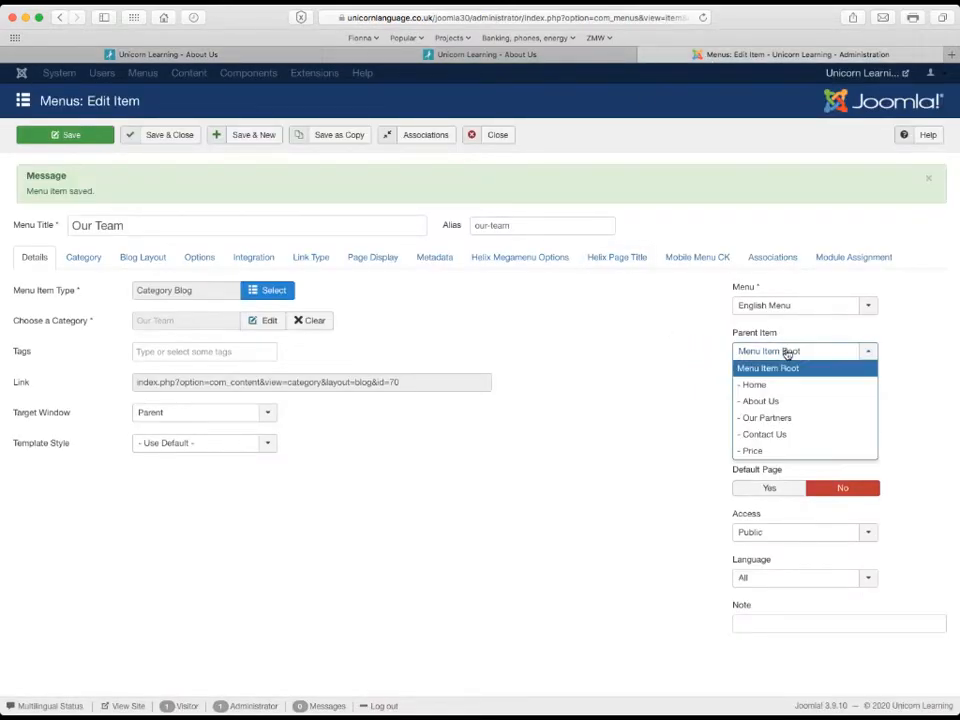
click(793, 402)
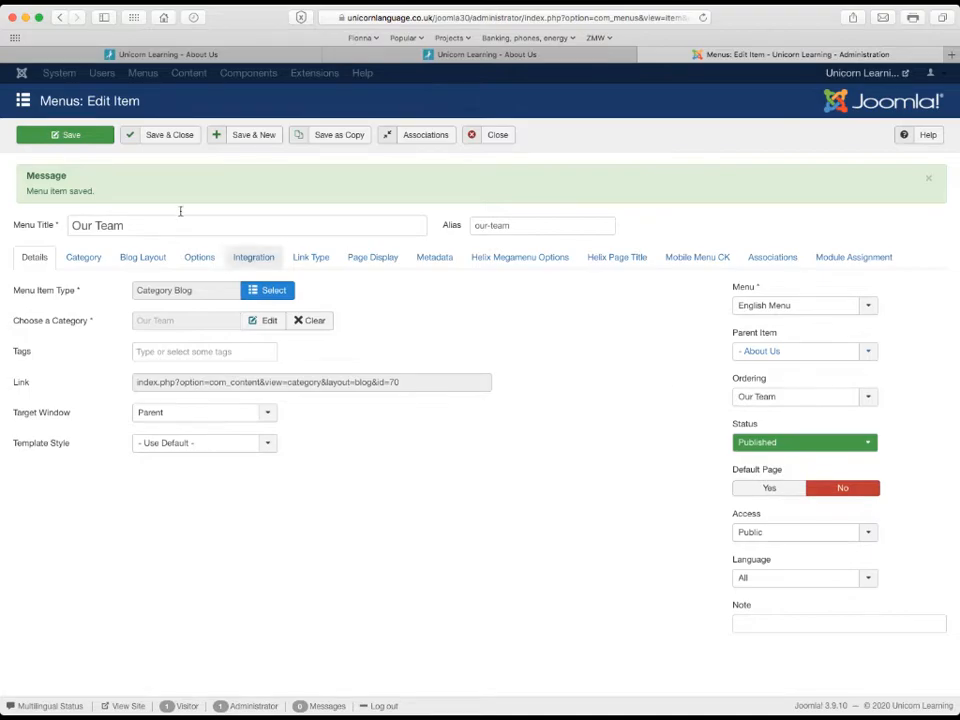
click(155, 136)
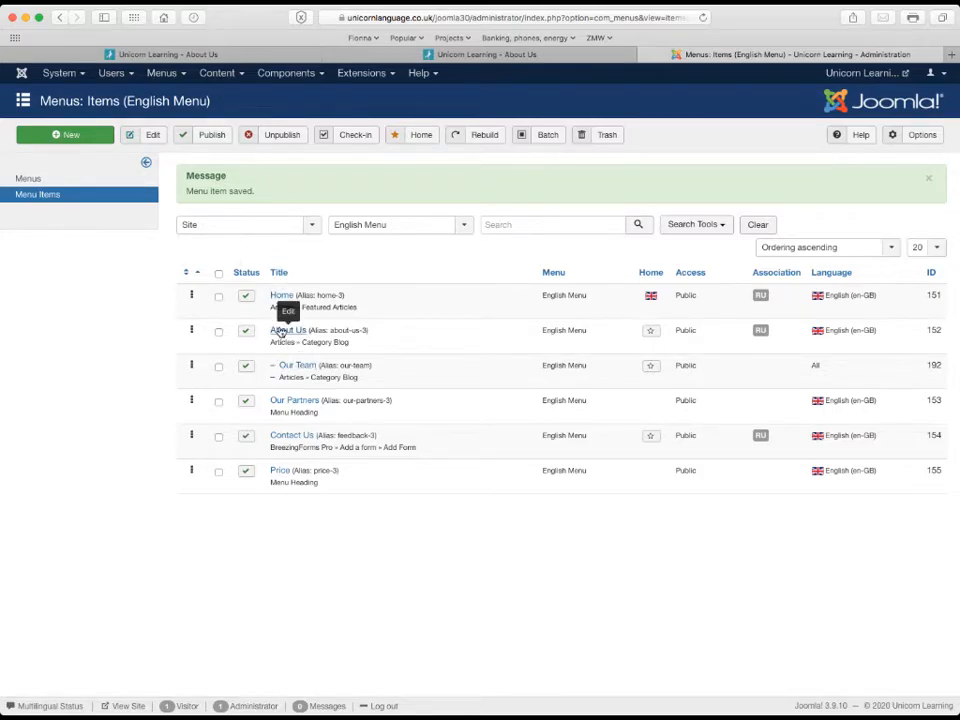
Reload the public site and open the Our Team page under About Us to check its content
click(297, 59)
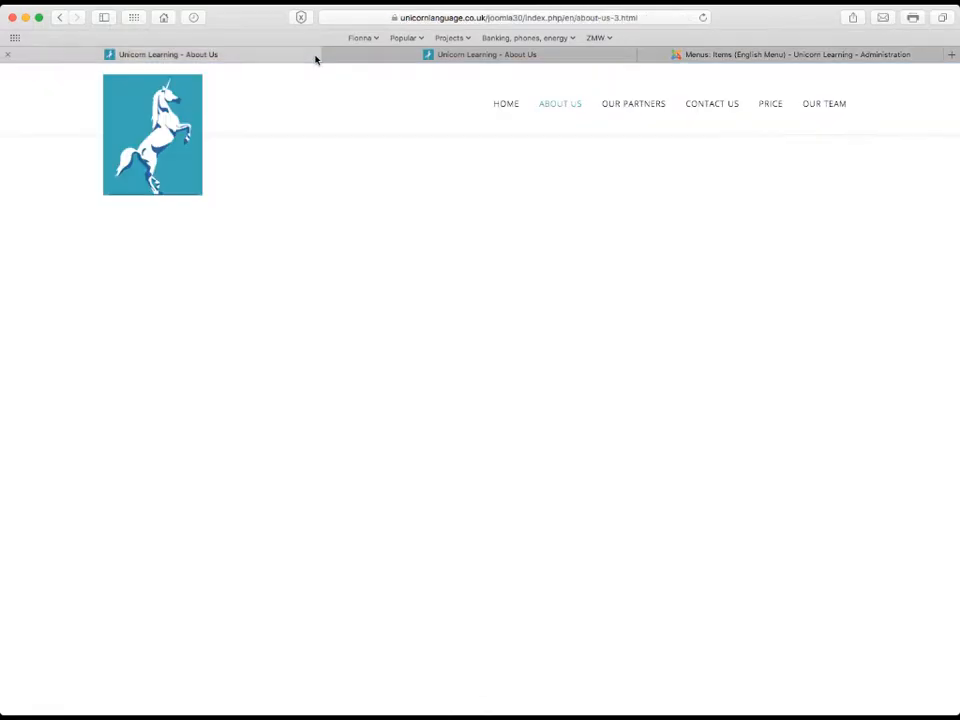
click(703, 17)
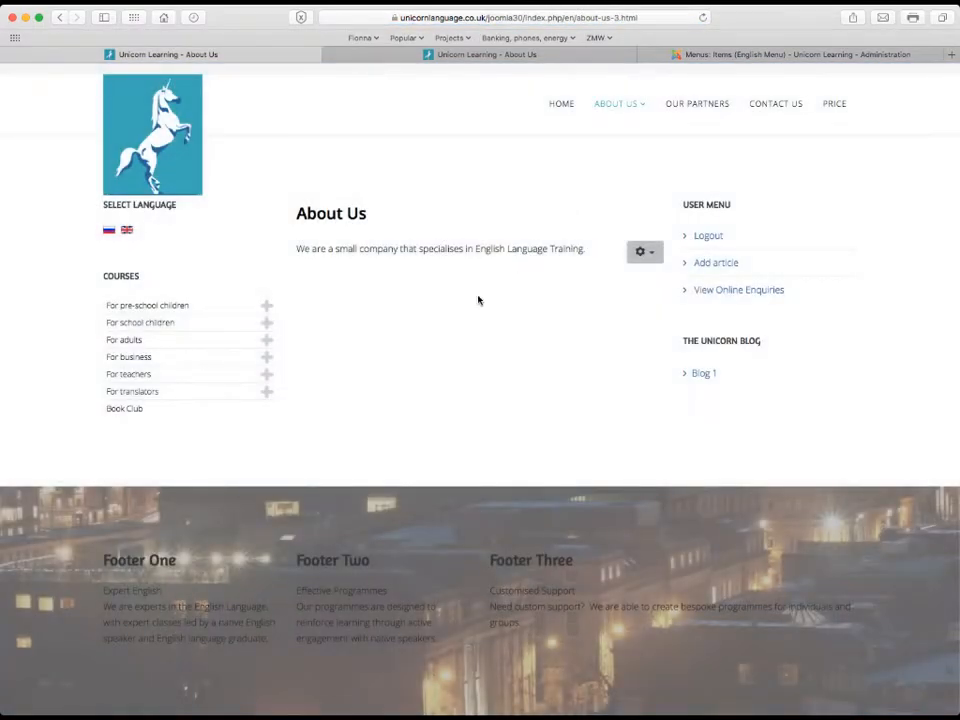
mouse_move(619, 117)
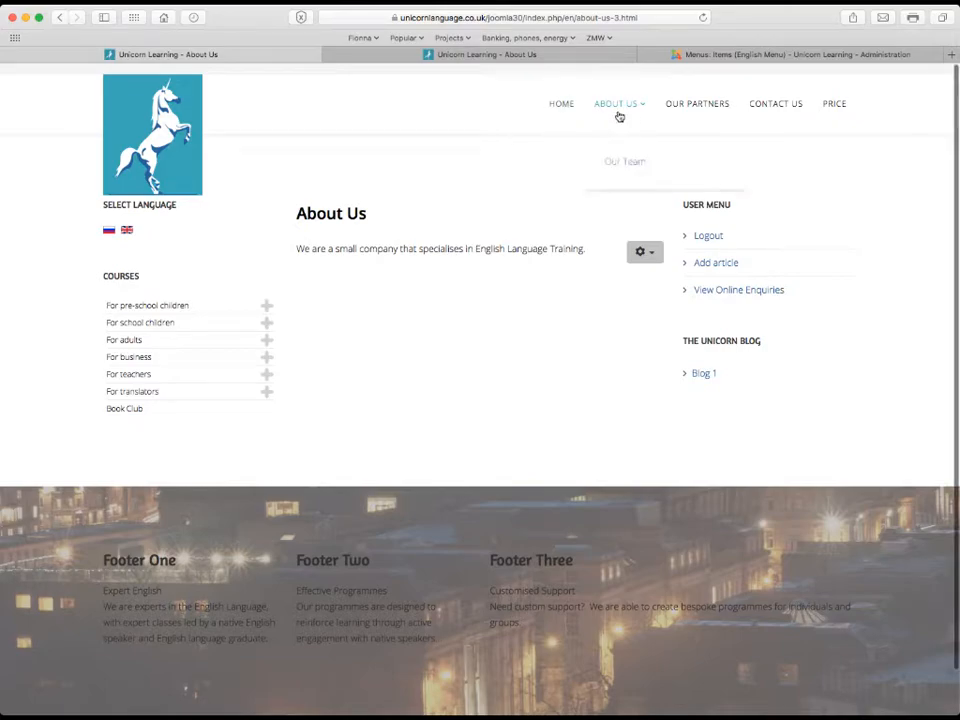
click(614, 166)
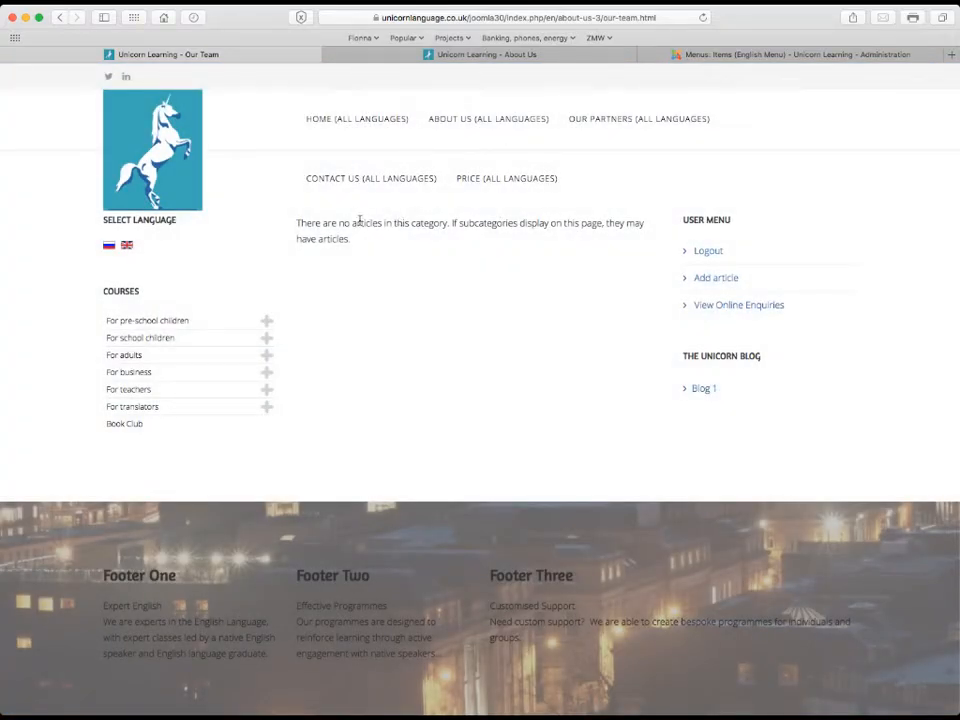
drag(362, 221, 436, 222)
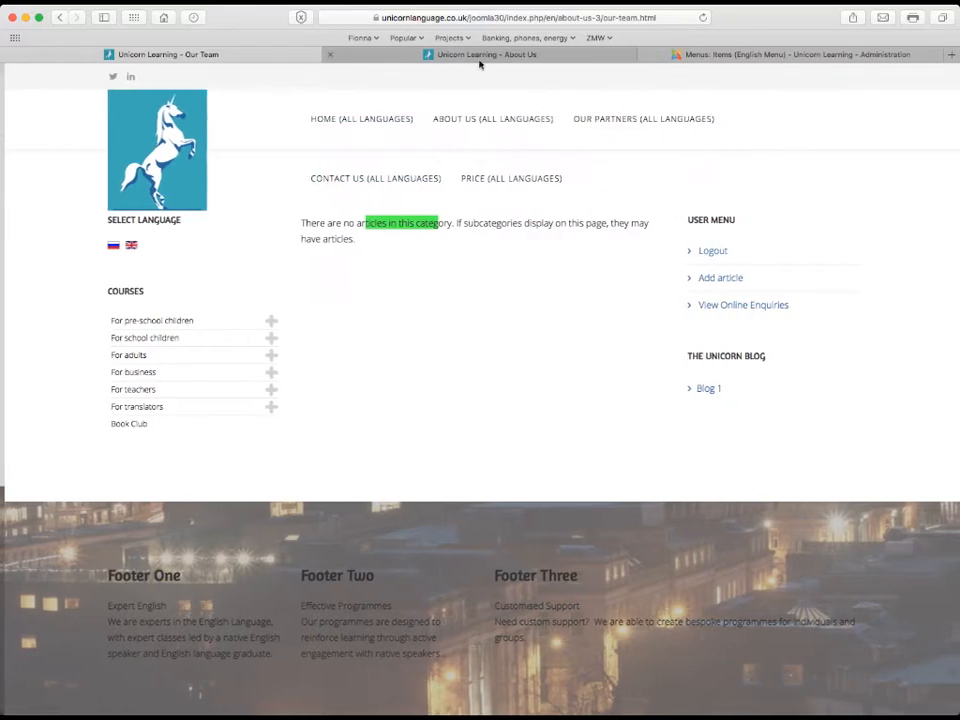
Return to the administration site and start a new Russian Menu item titled "Our Team (Rus)"
click(709, 55)
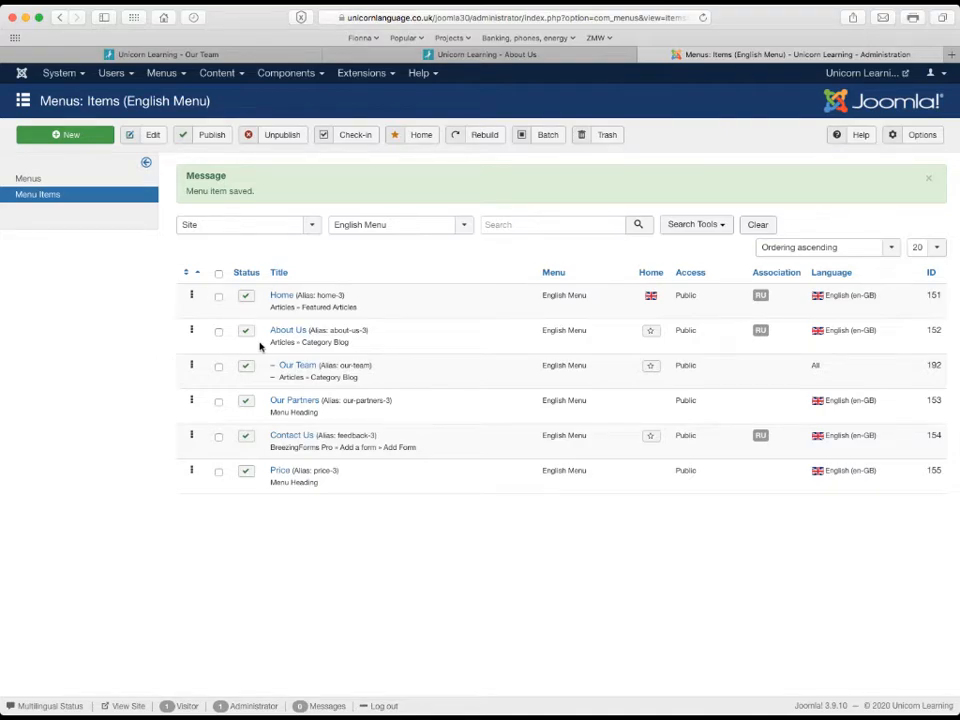
click(30, 180)
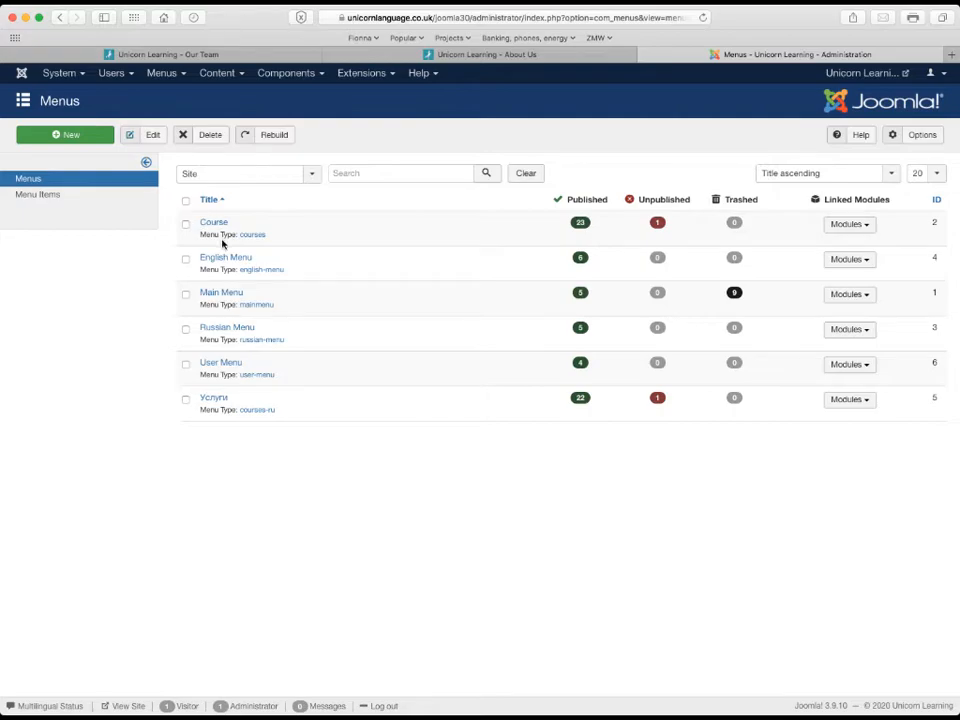
click(223, 330)
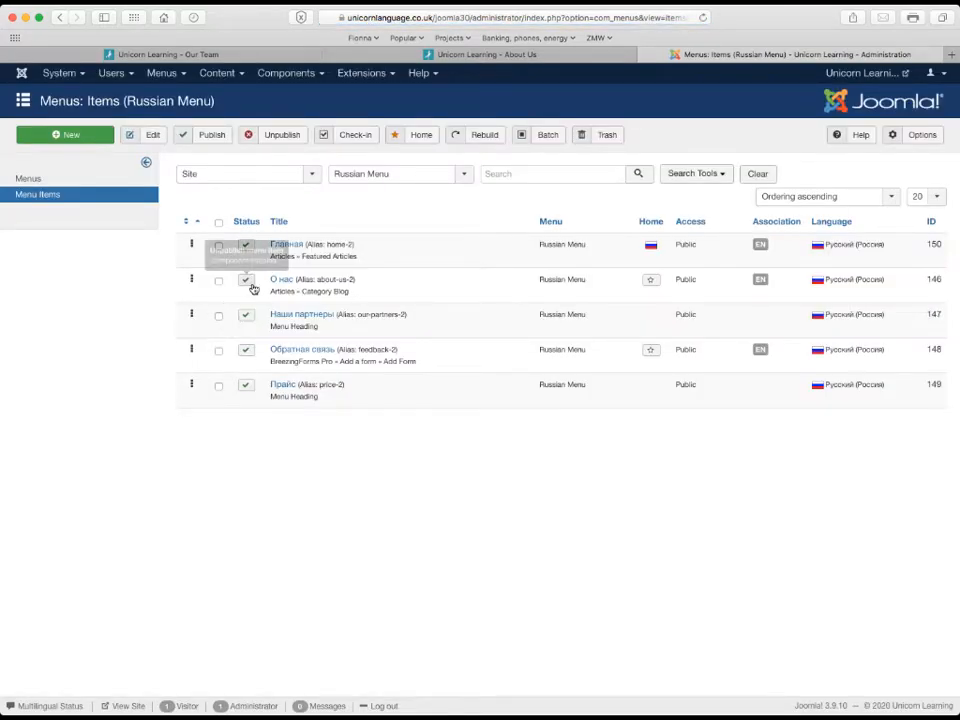
click(94, 135)
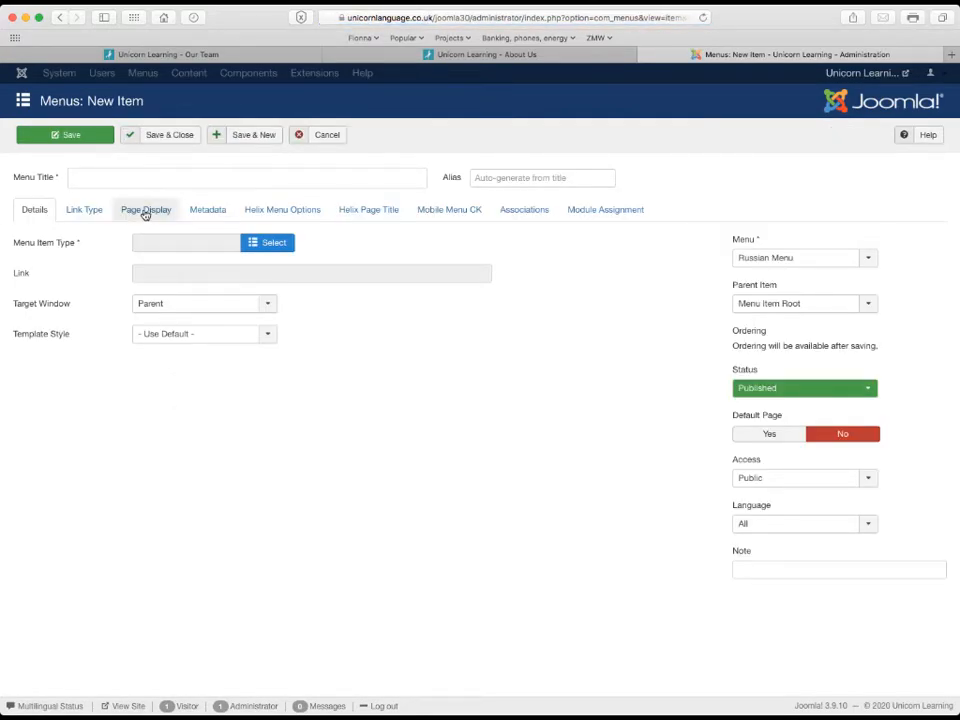
click(123, 177)
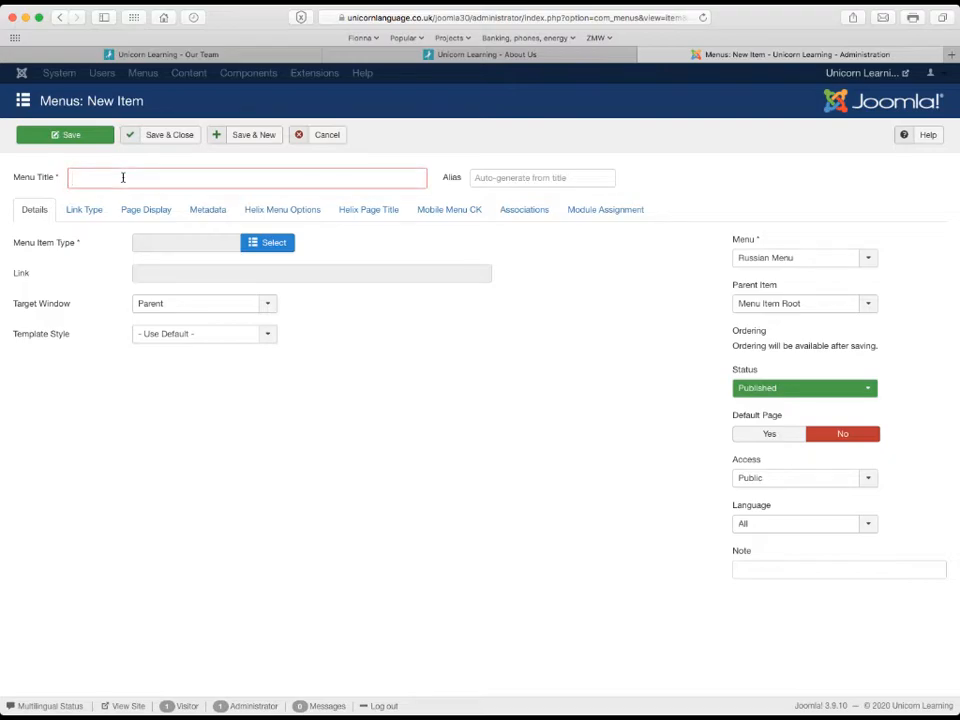
text(Our Team (Ru)
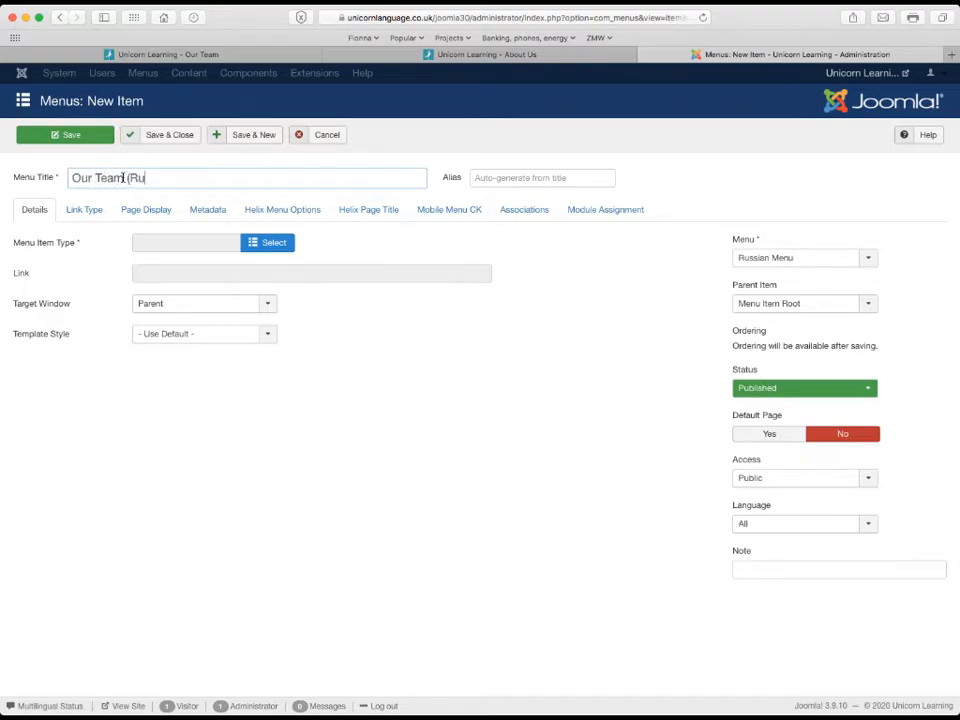
text(s))
Set the "Our Team (Rus)" menu item's type to the Category Blog article layout
click(264, 242)
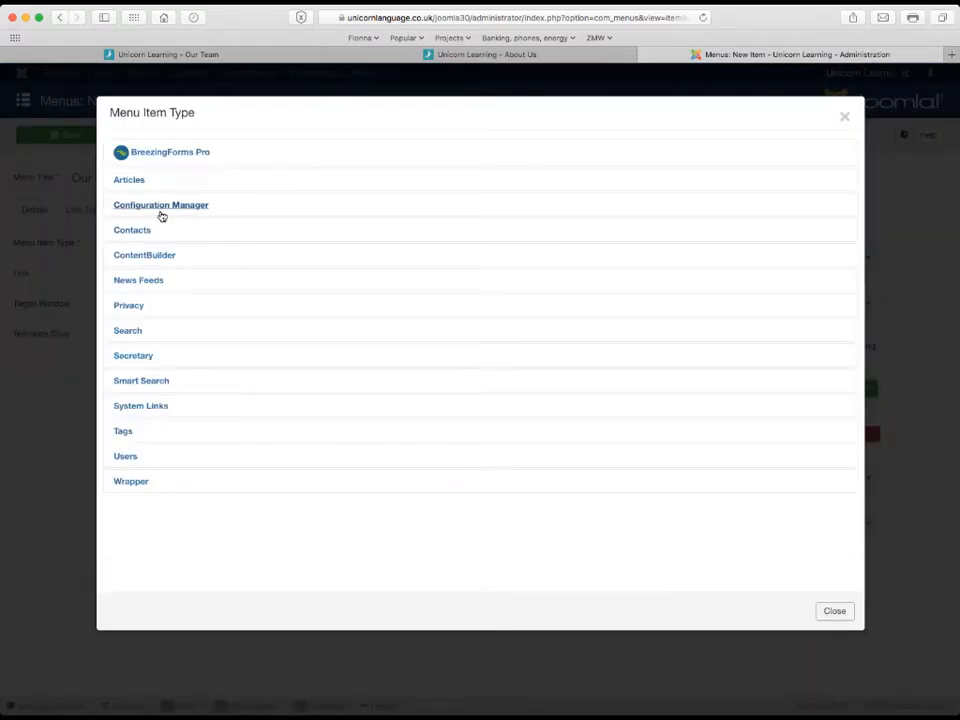
click(142, 180)
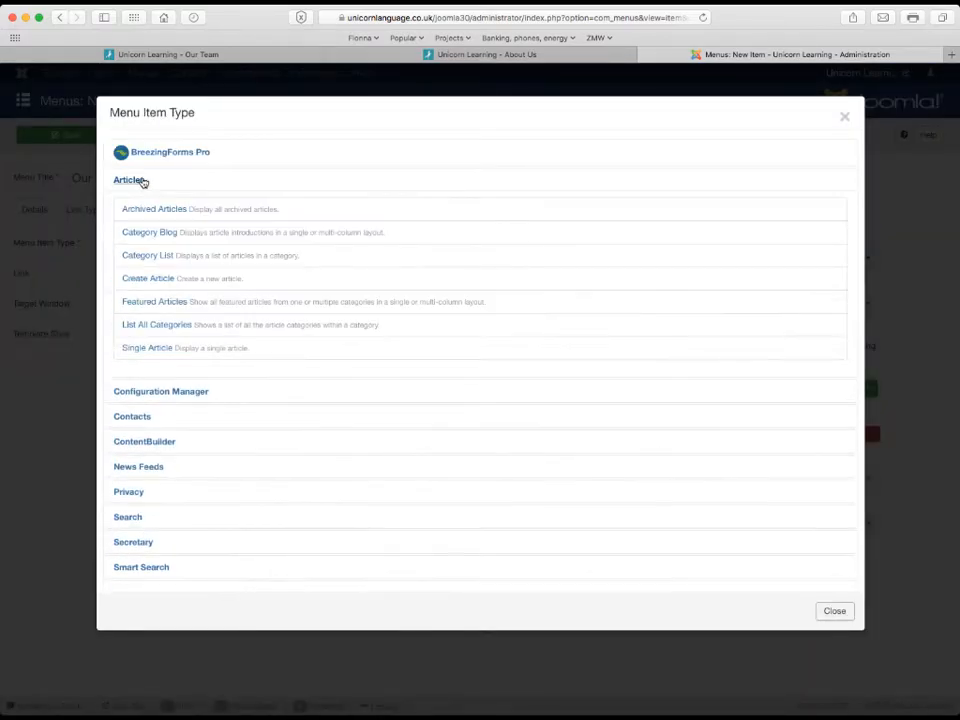
click(135, 237)
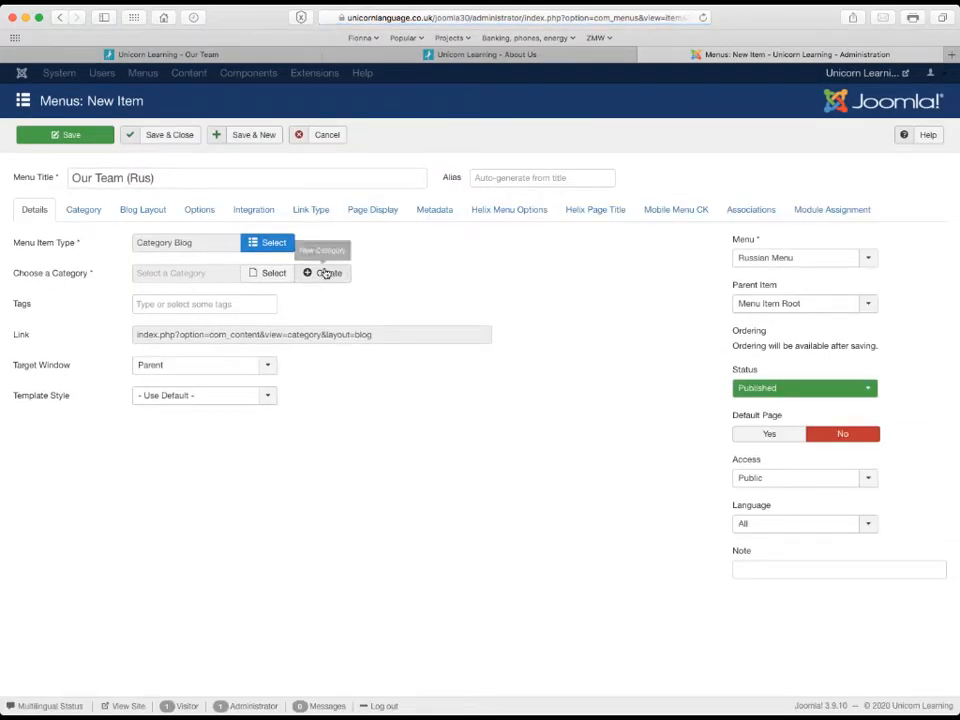
Create a category titled "Our Team (Rus)" with the language Русский (Россия) for the menu item, then save and close it
click(325, 273)
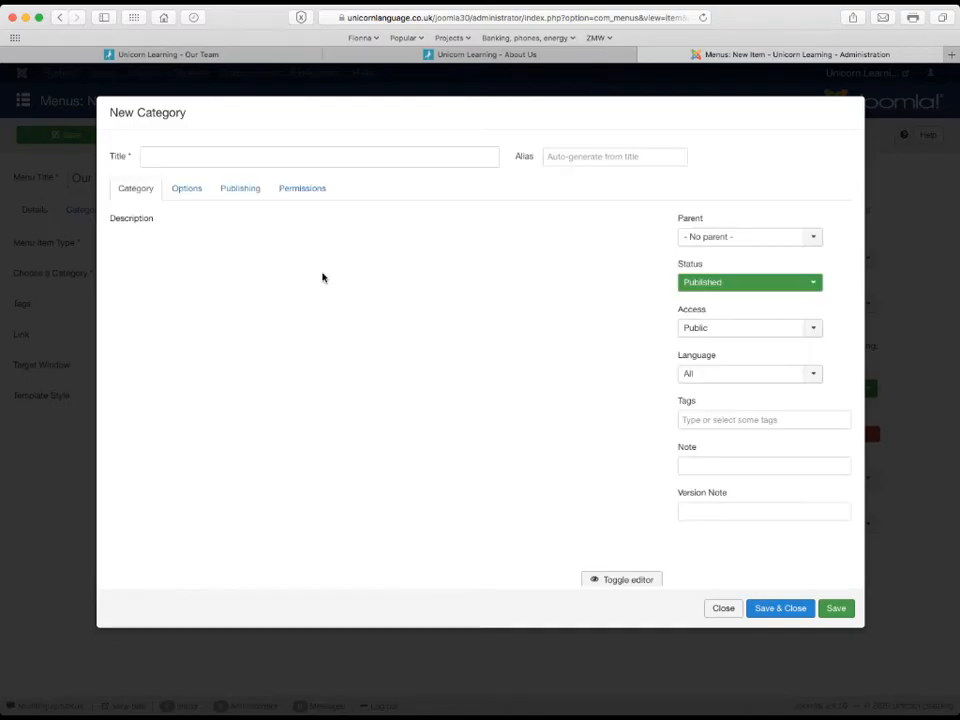
click(153, 156)
text(Our Team (Rus)
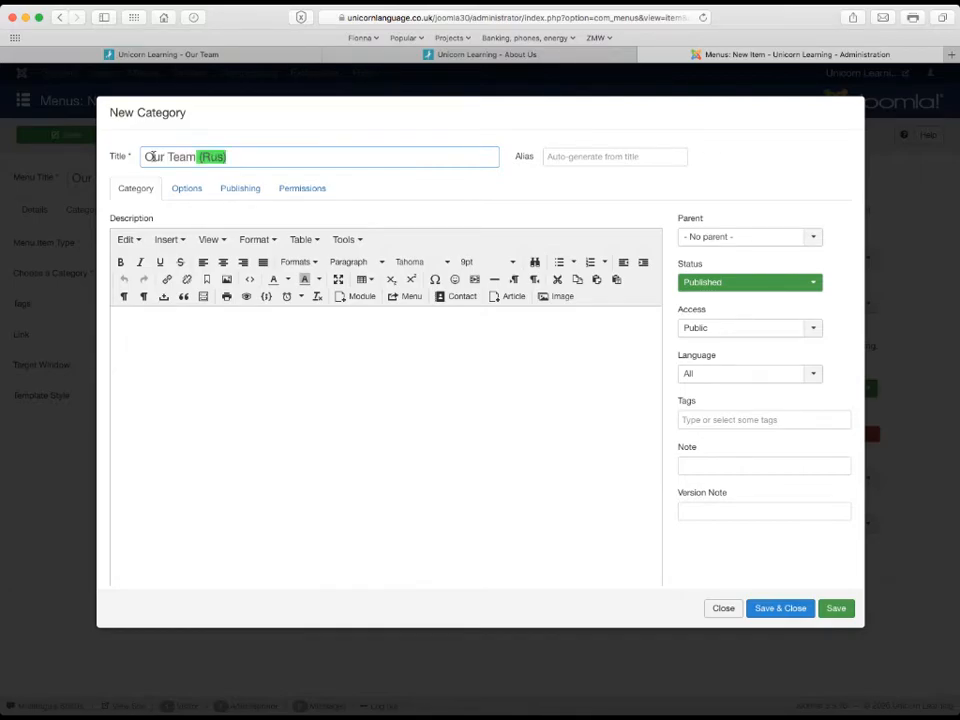
key(Right)
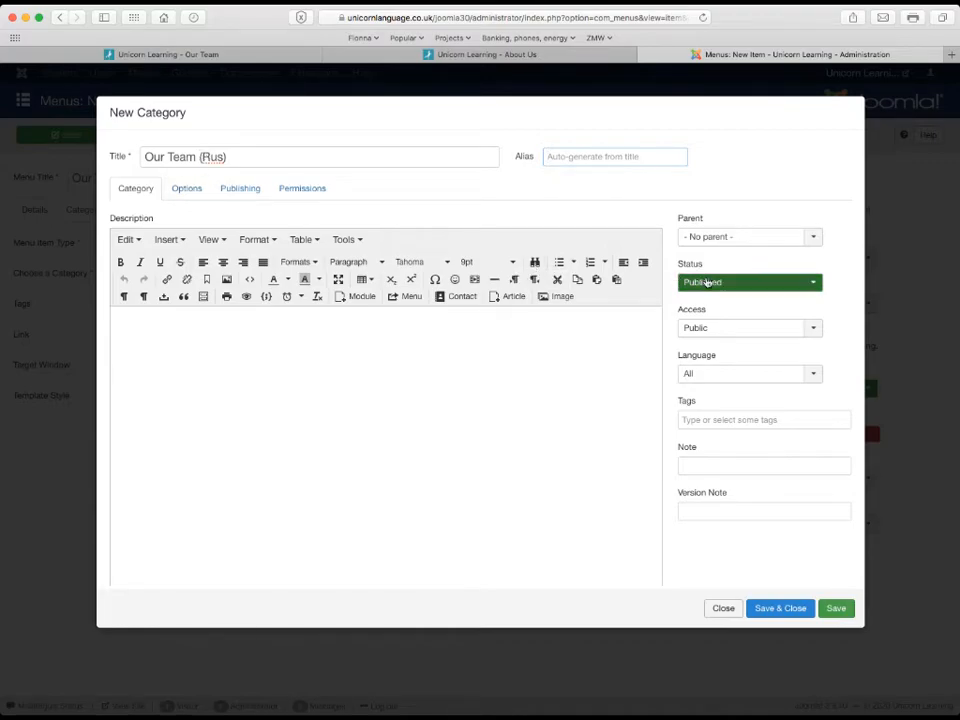
click(702, 374)
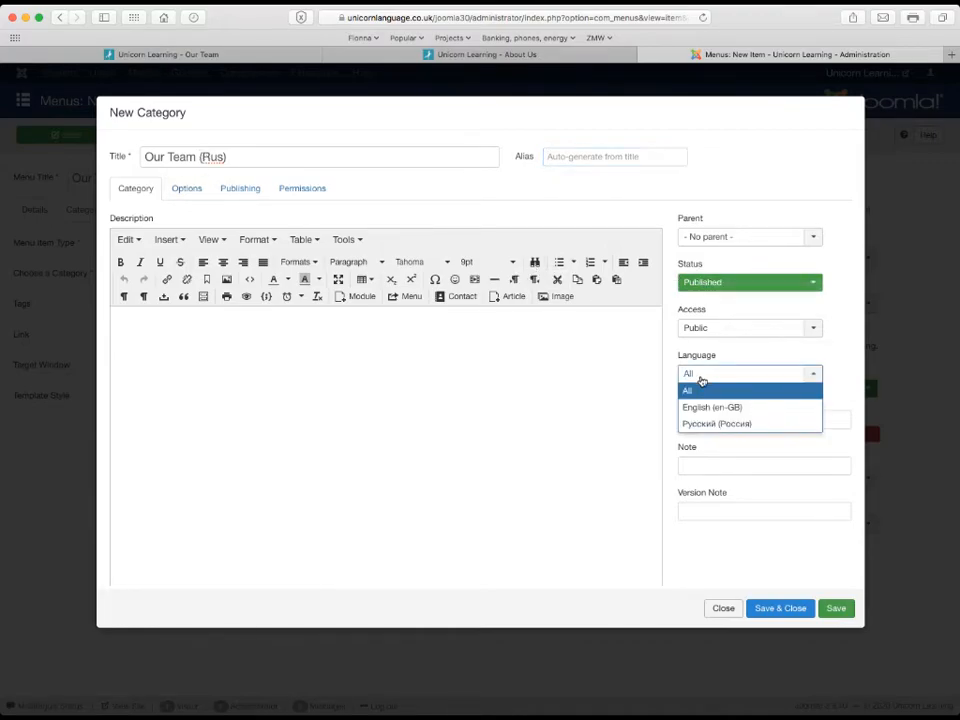
click(707, 425)
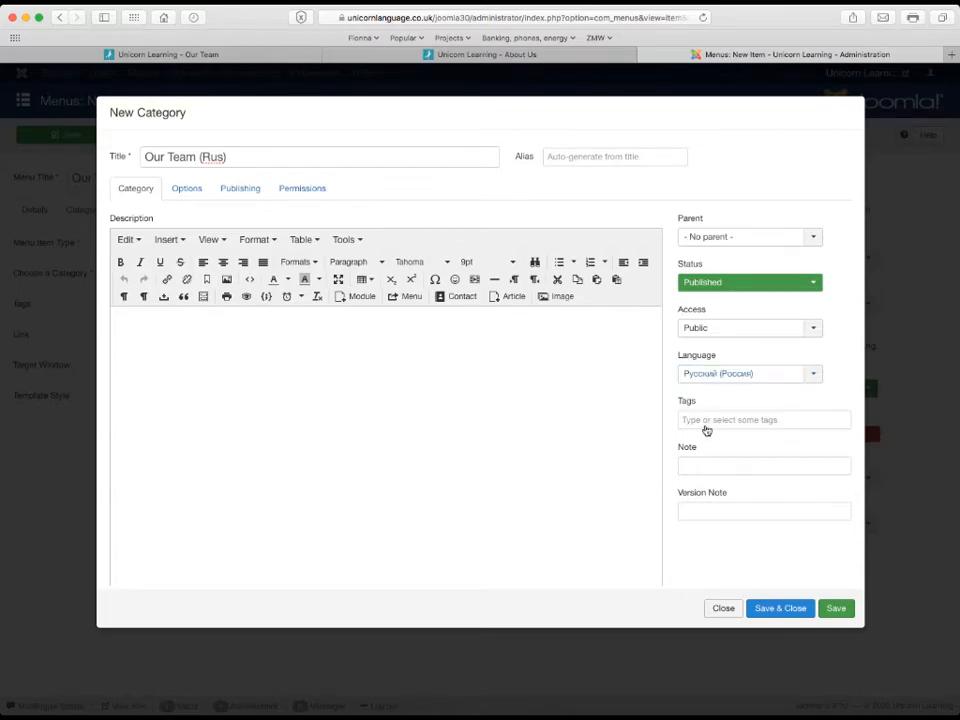
click(791, 610)
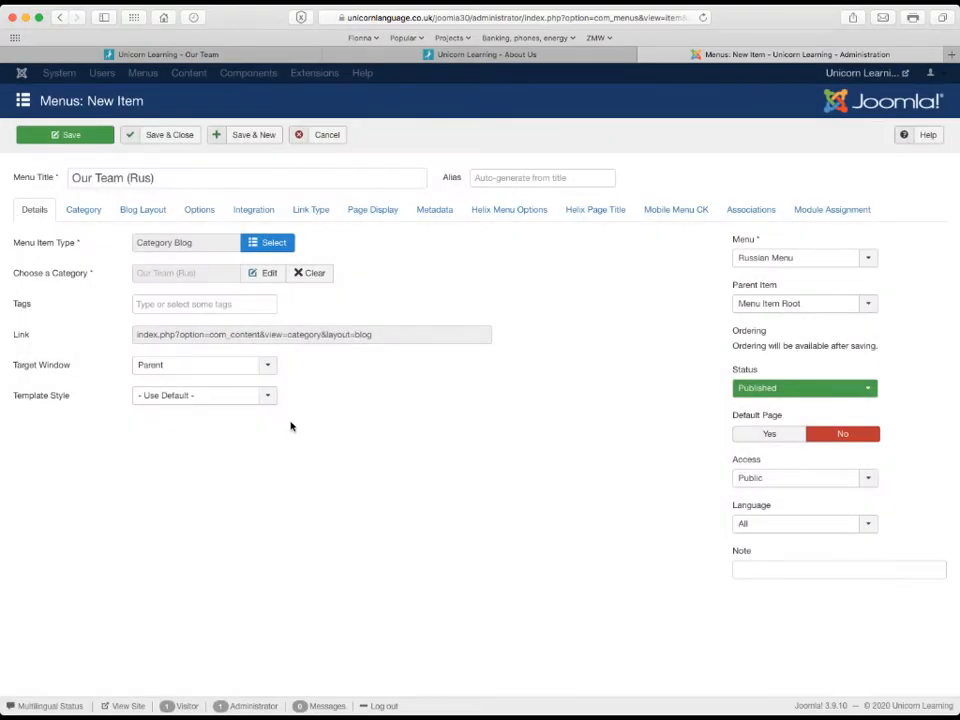
Set the "Our Team (Rus)" menu item's parent to О нас and its language to Русский (Россия), then save and close it
click(800, 306)
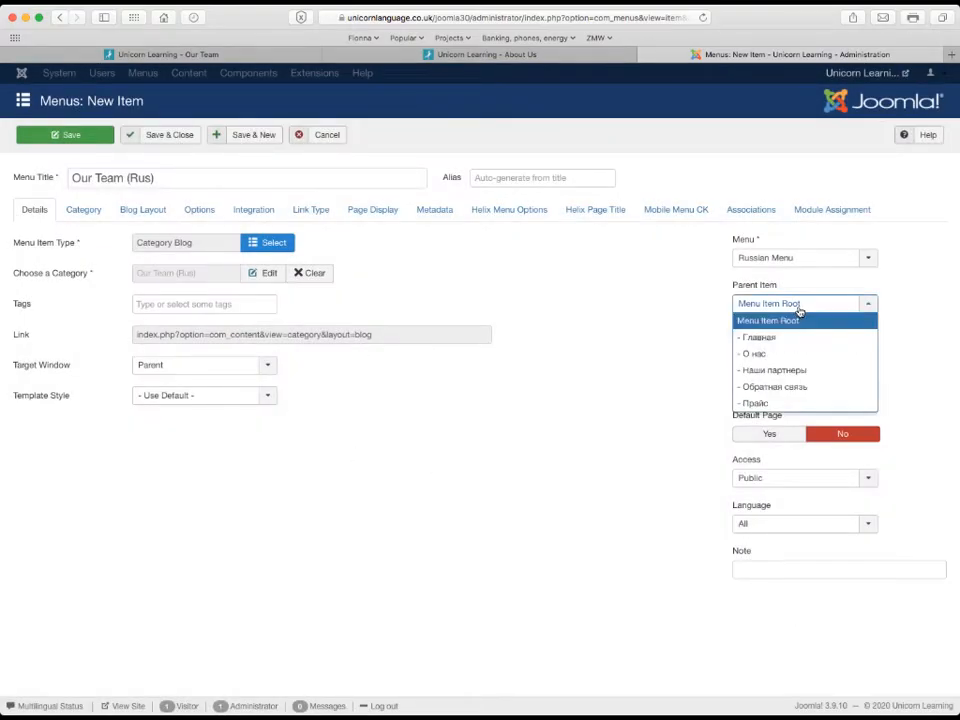
click(764, 355)
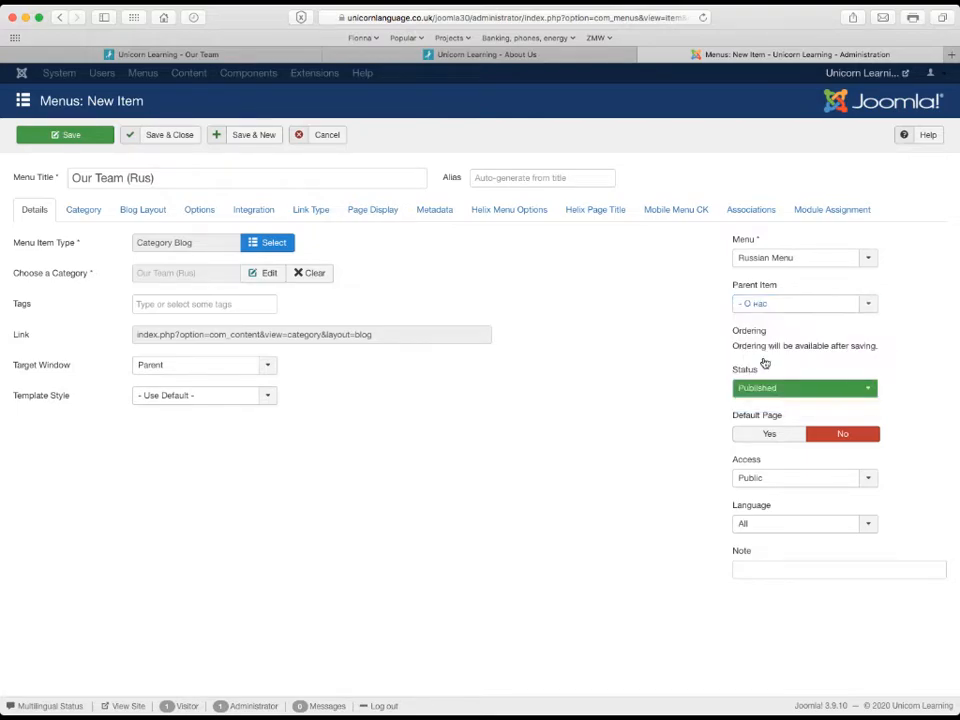
click(764, 530)
click(768, 574)
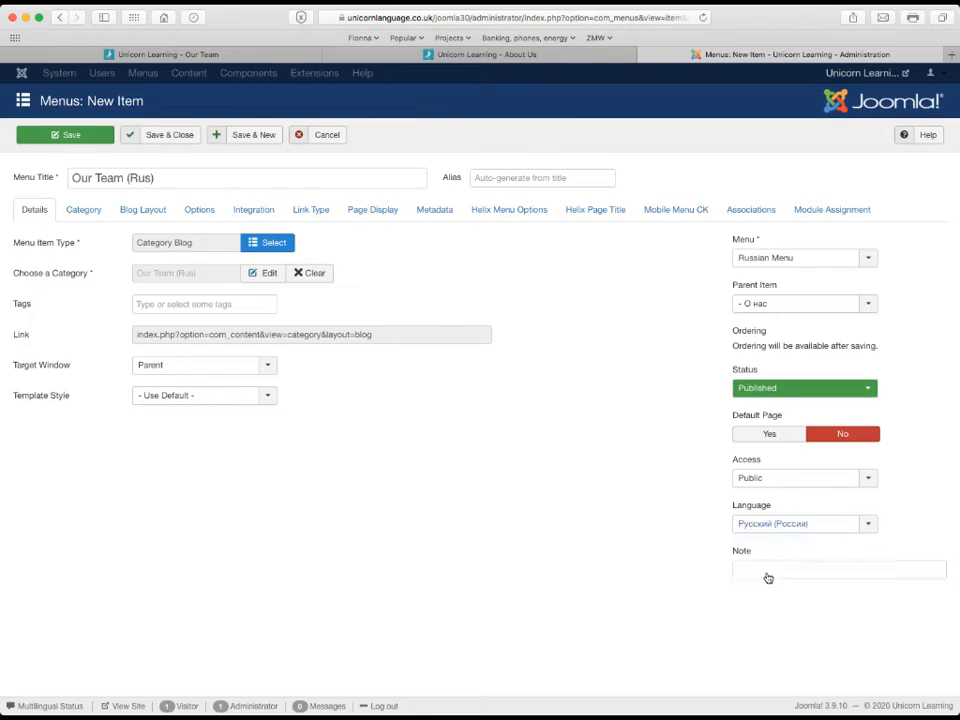
click(169, 137)
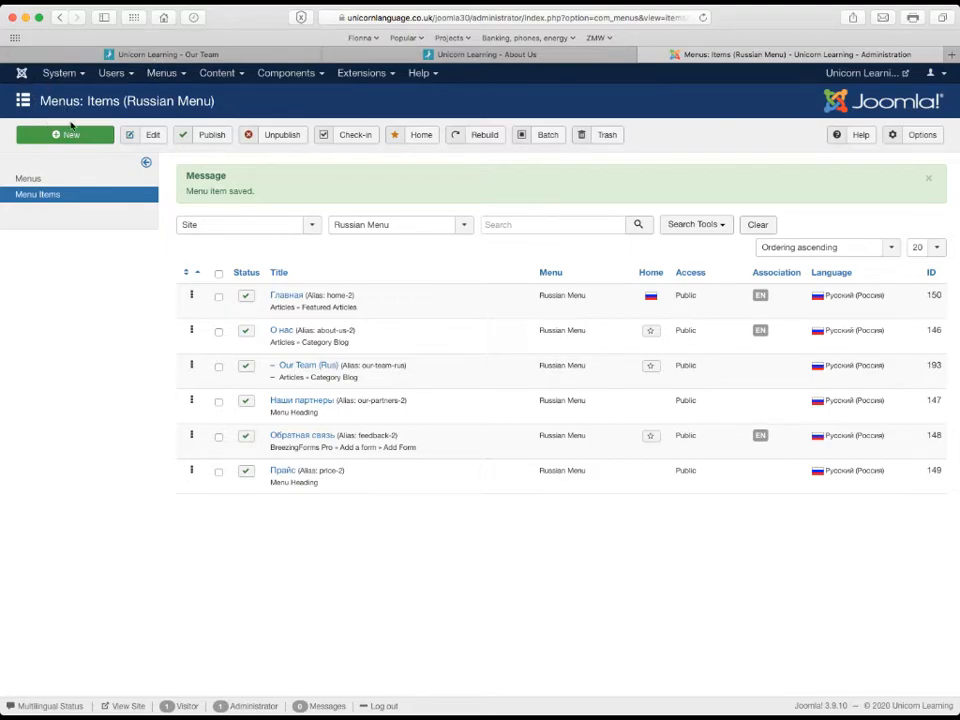
Set the language of the Our Team item in the English Menu to English (en-GB), then save and close it
click(36, 180)
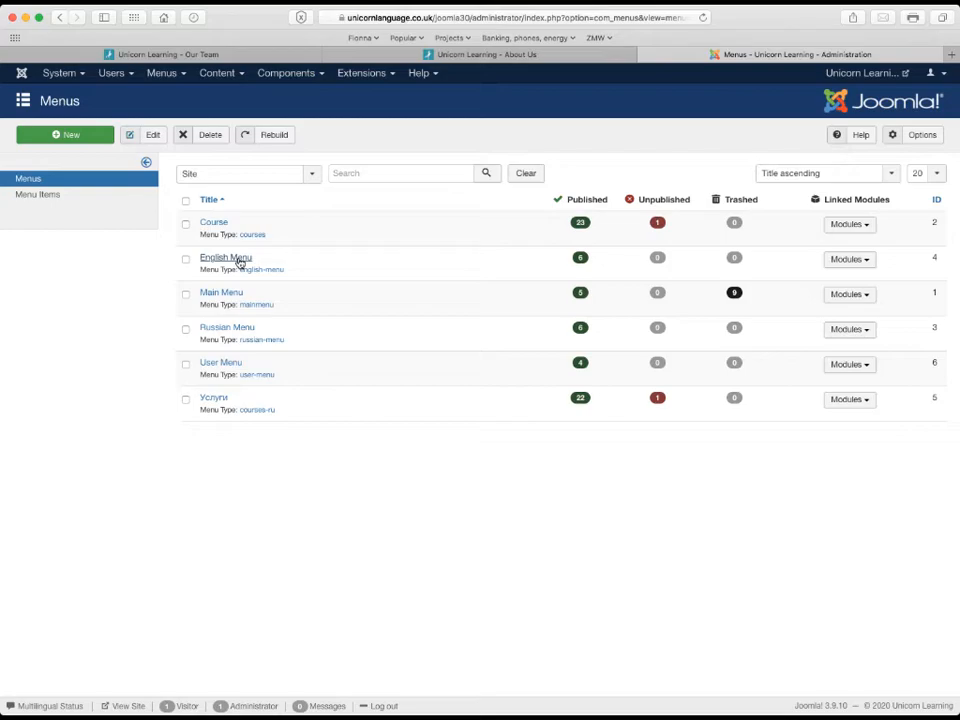
click(239, 260)
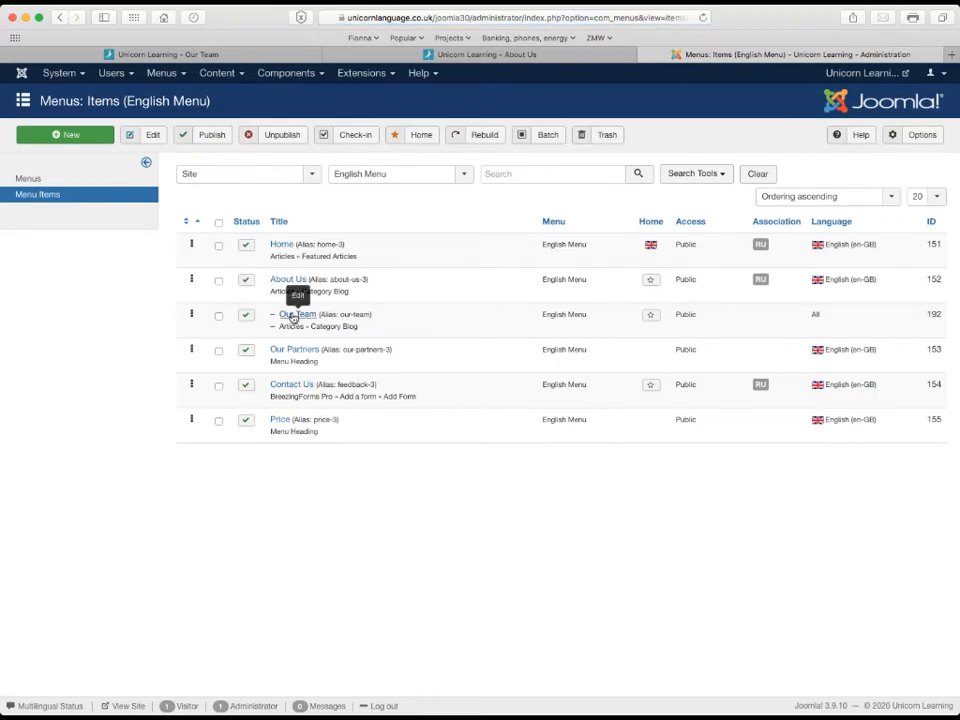
click(293, 316)
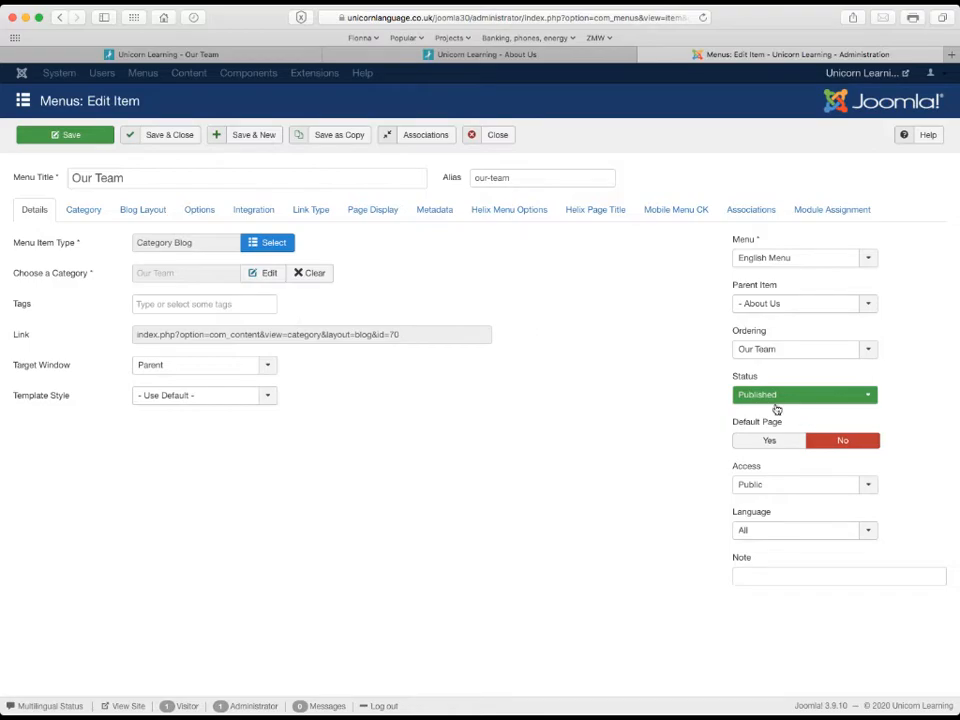
click(791, 533)
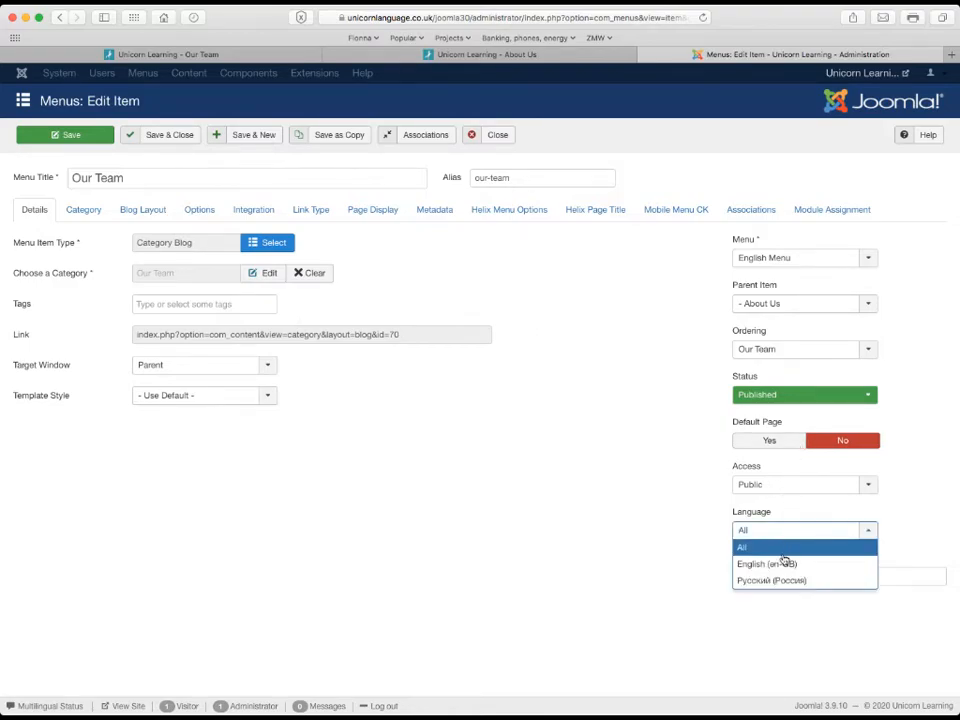
click(783, 565)
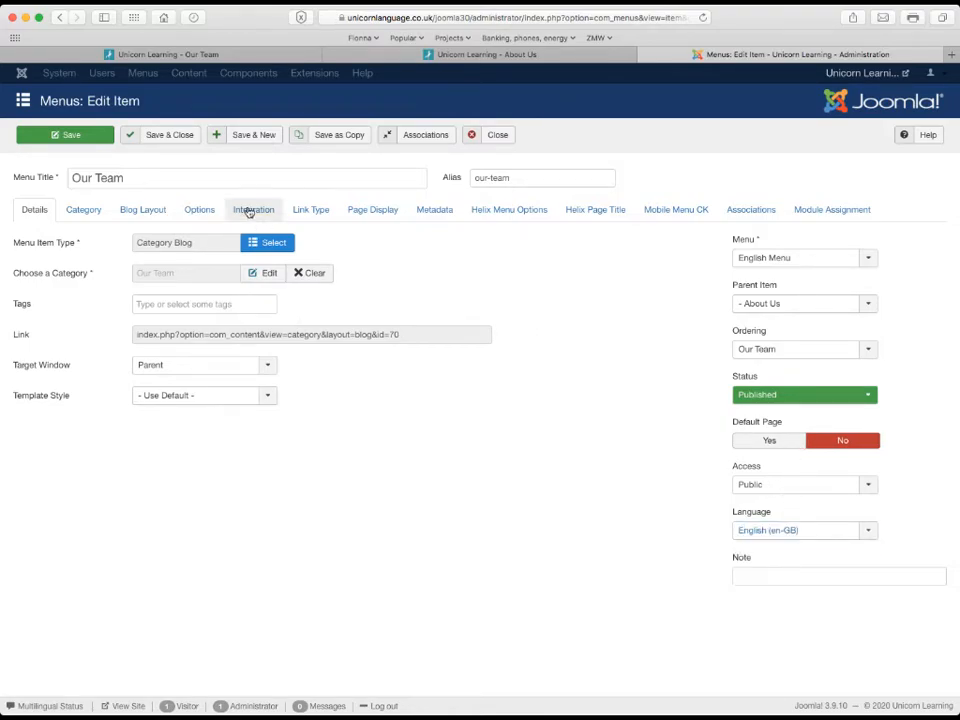
click(156, 137)
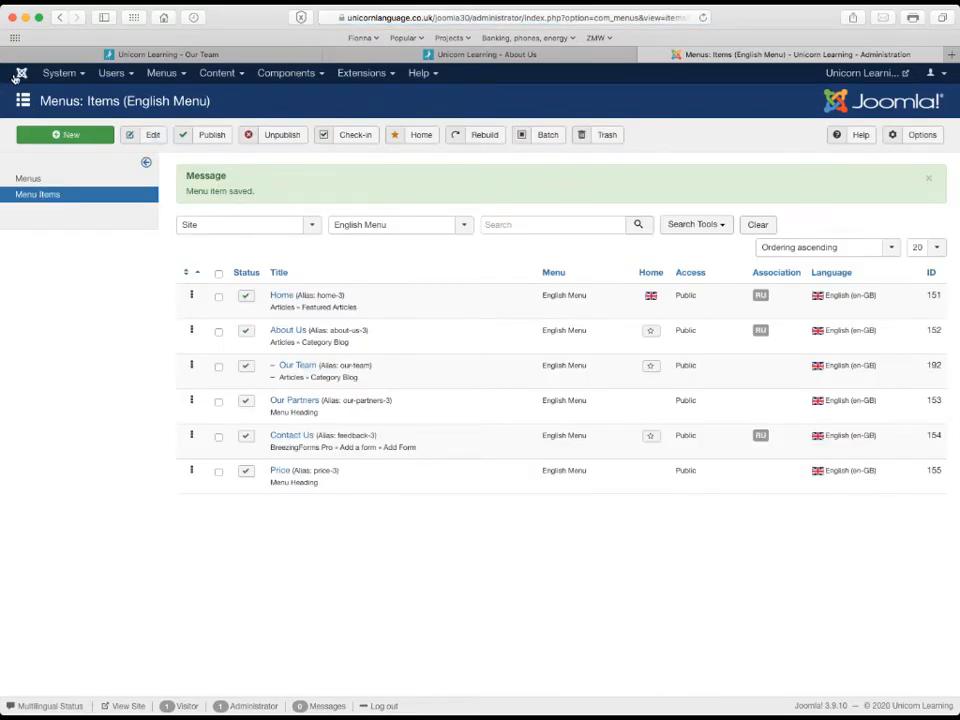
Search the article categories for "our" and set the Our Team category's language to English (en-GB), then save and close it
click(21, 74)
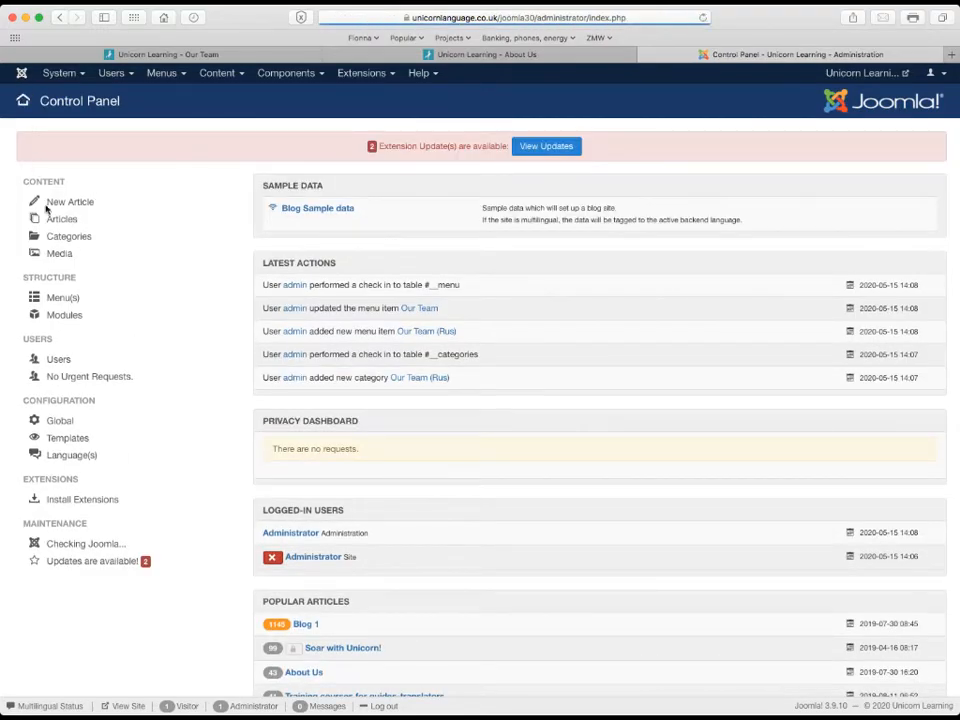
click(64, 243)
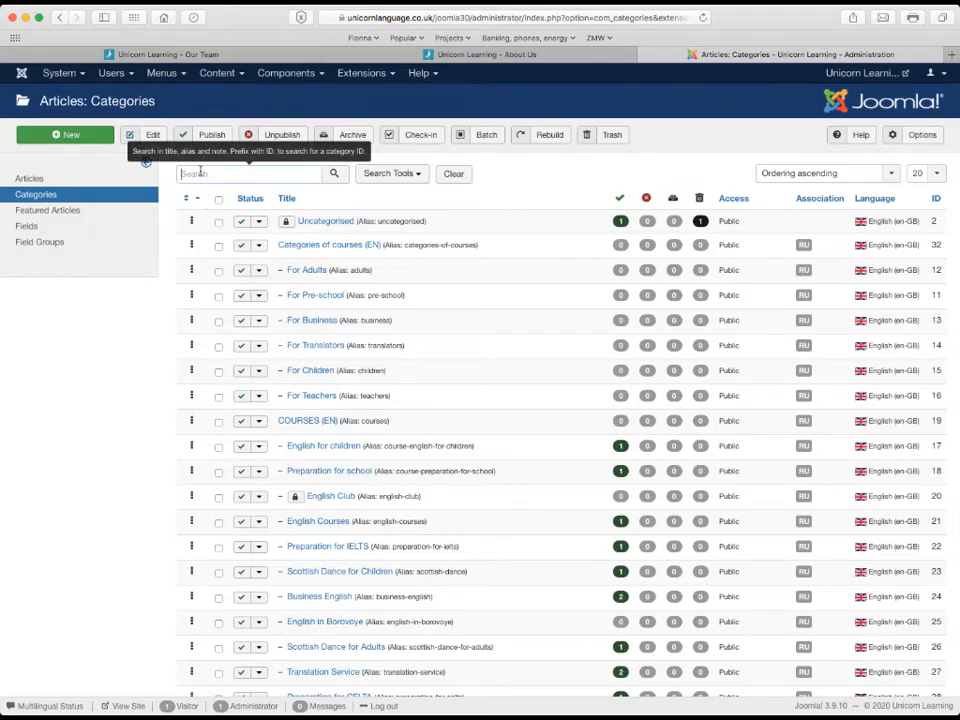
click(200, 172)
text(c)
click(337, 173)
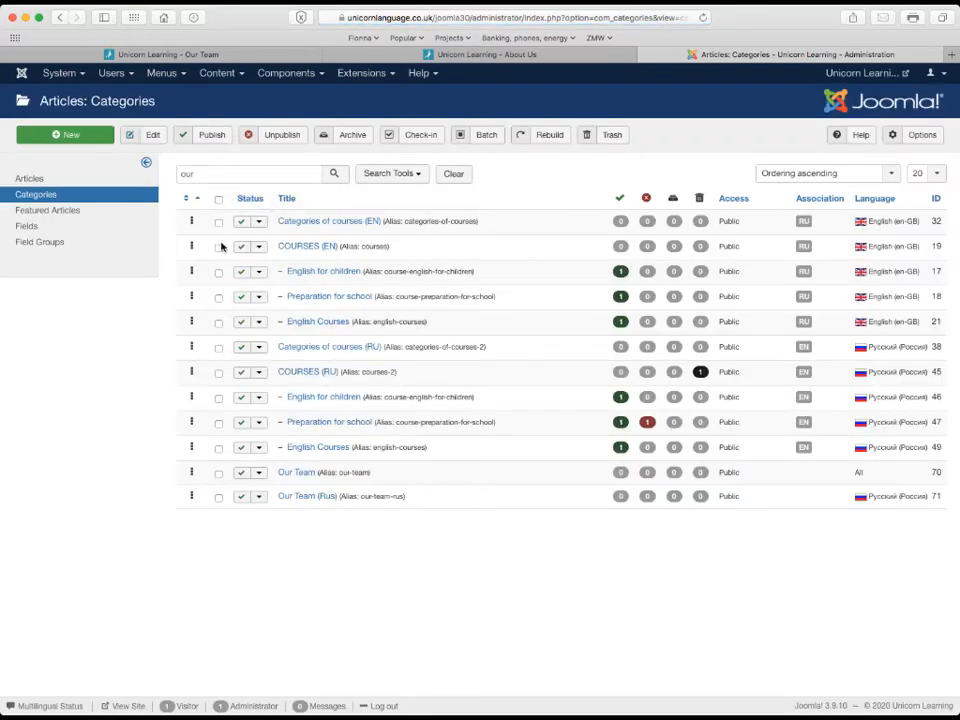
click(288, 473)
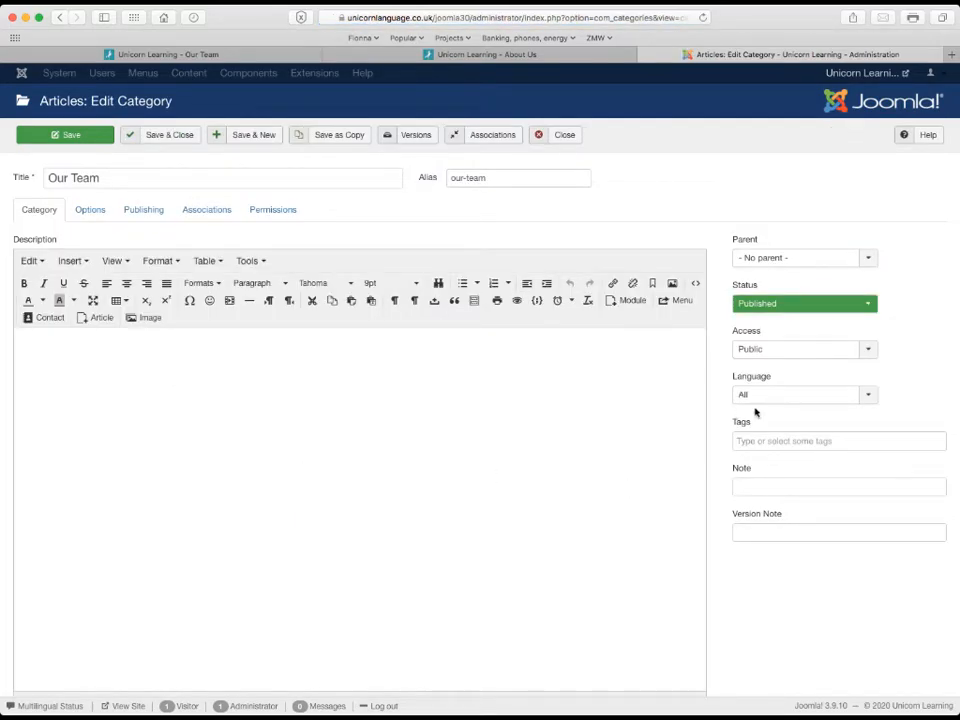
click(769, 394)
click(767, 427)
click(147, 136)
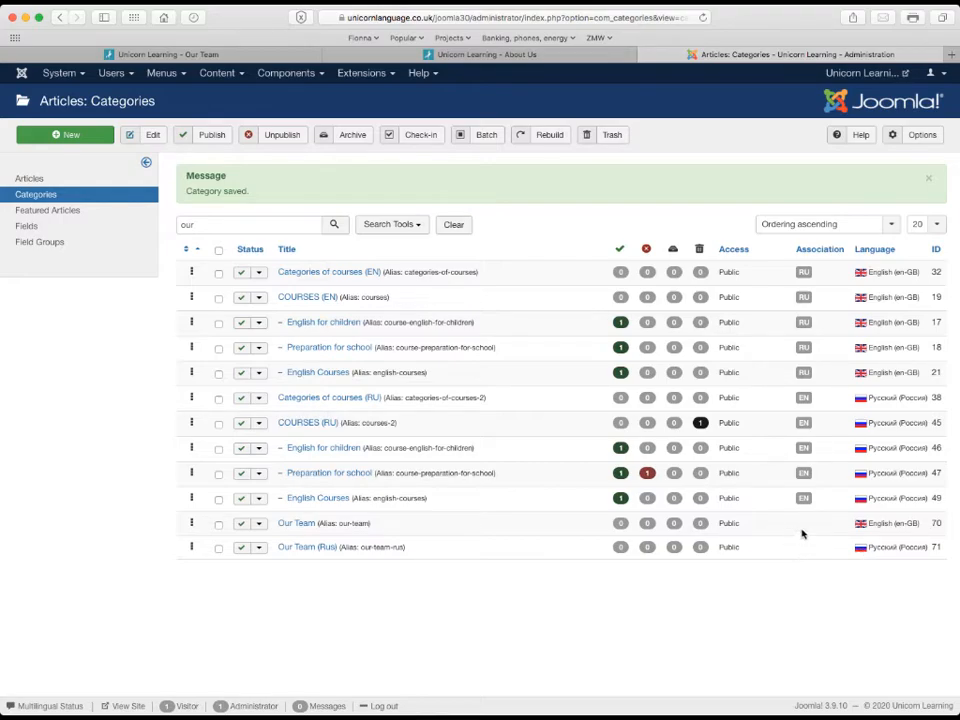
Switch to the public site and open the English Our Team page under About Us from the home page
click(216, 51)
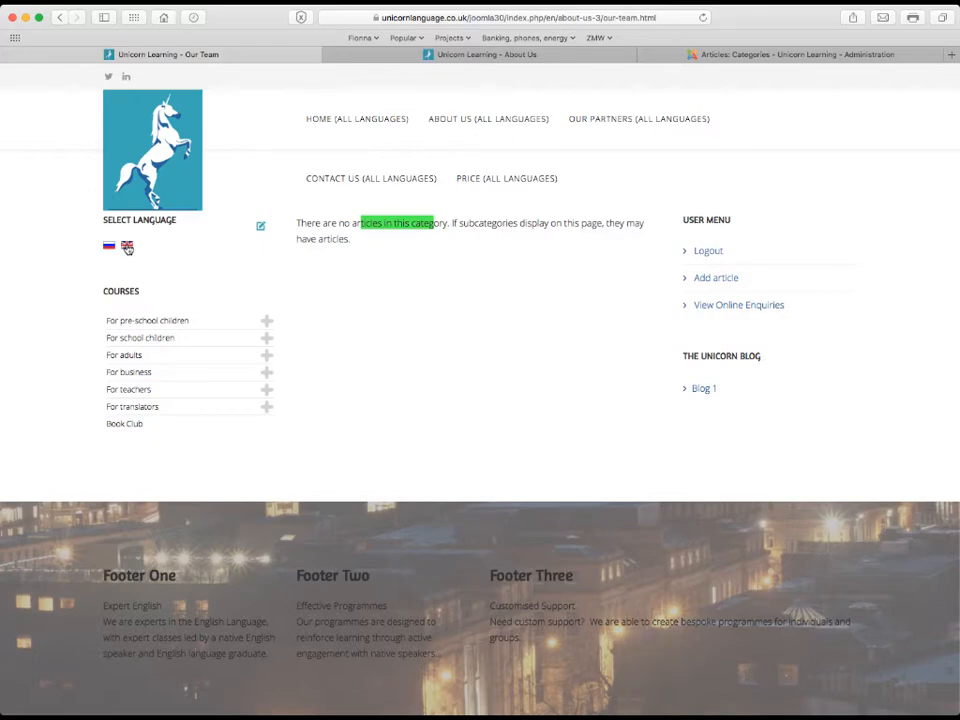
click(128, 249)
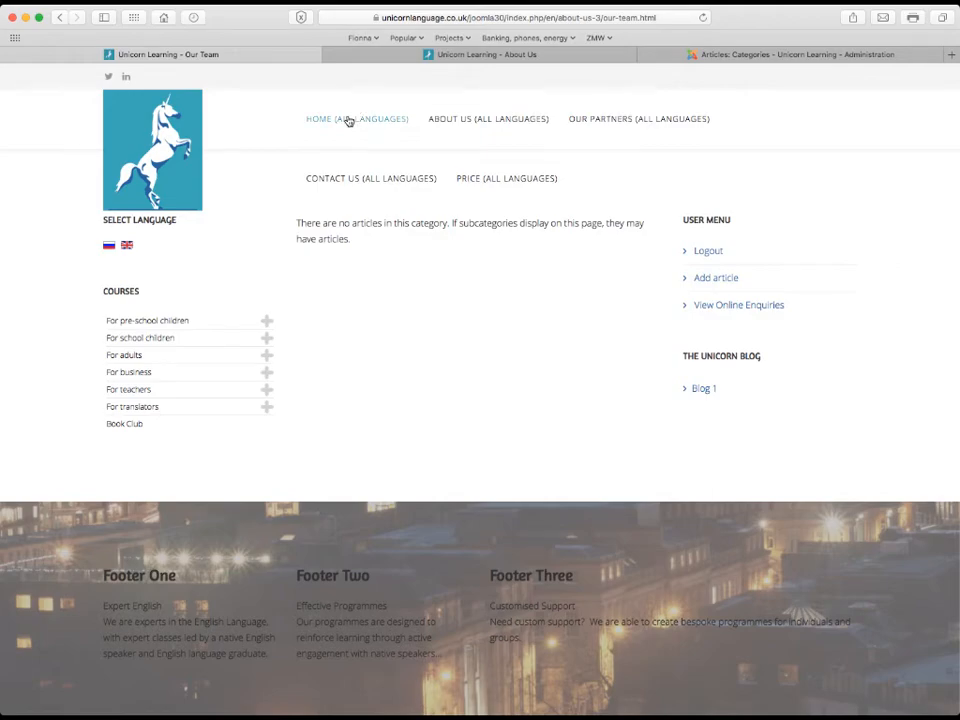
click(348, 119)
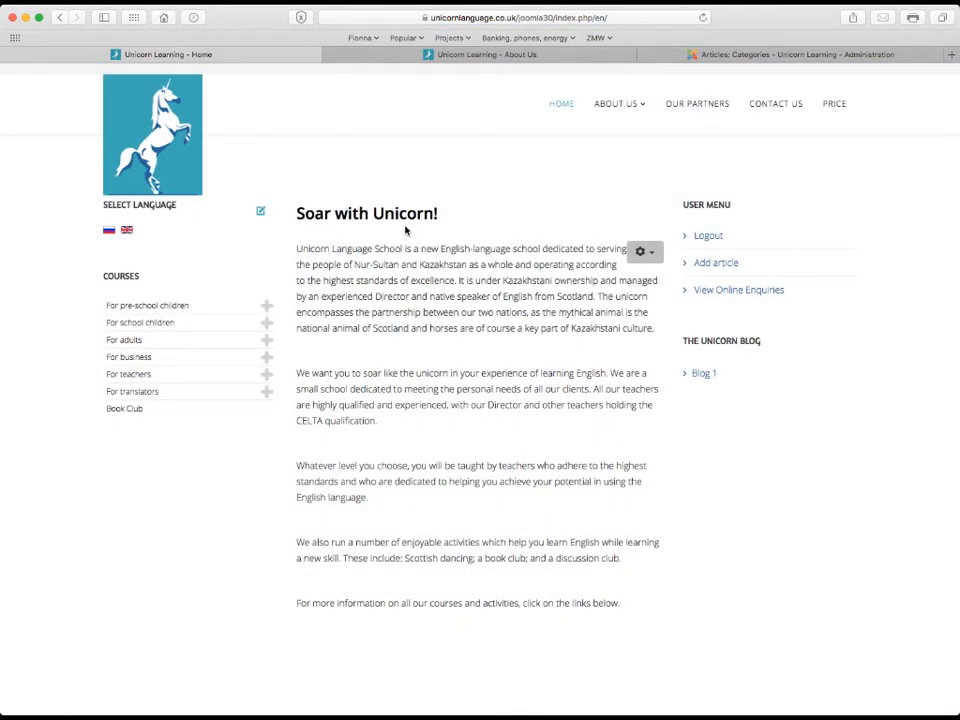
mouse_move(624, 110)
click(617, 167)
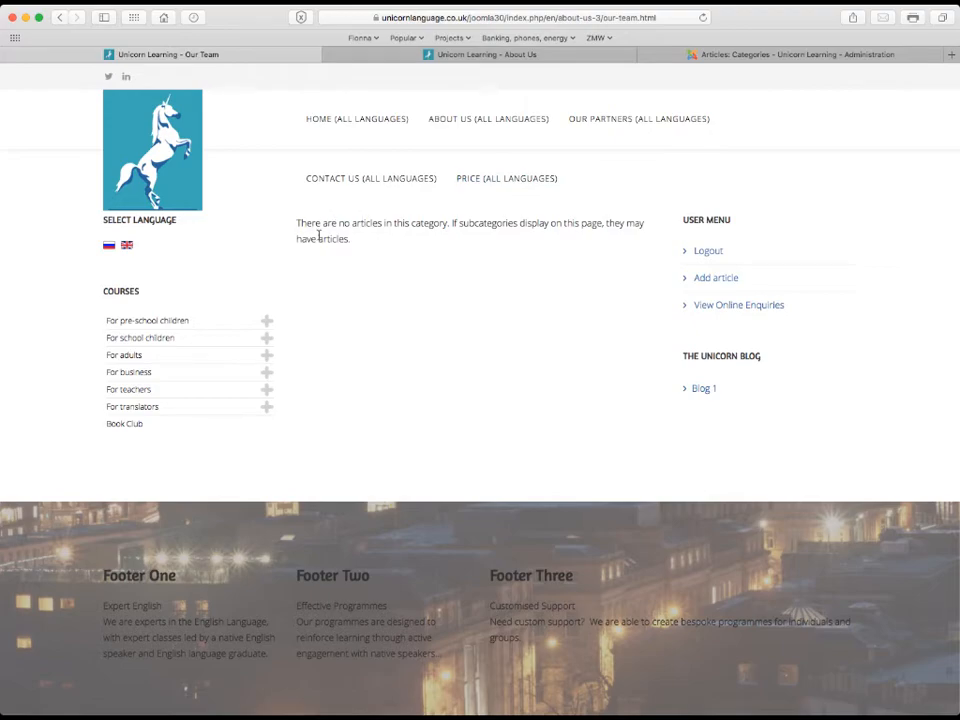
Switch the public site to Russian, check the Our Team (Rus) page under О нас, and switch back to English
click(108, 246)
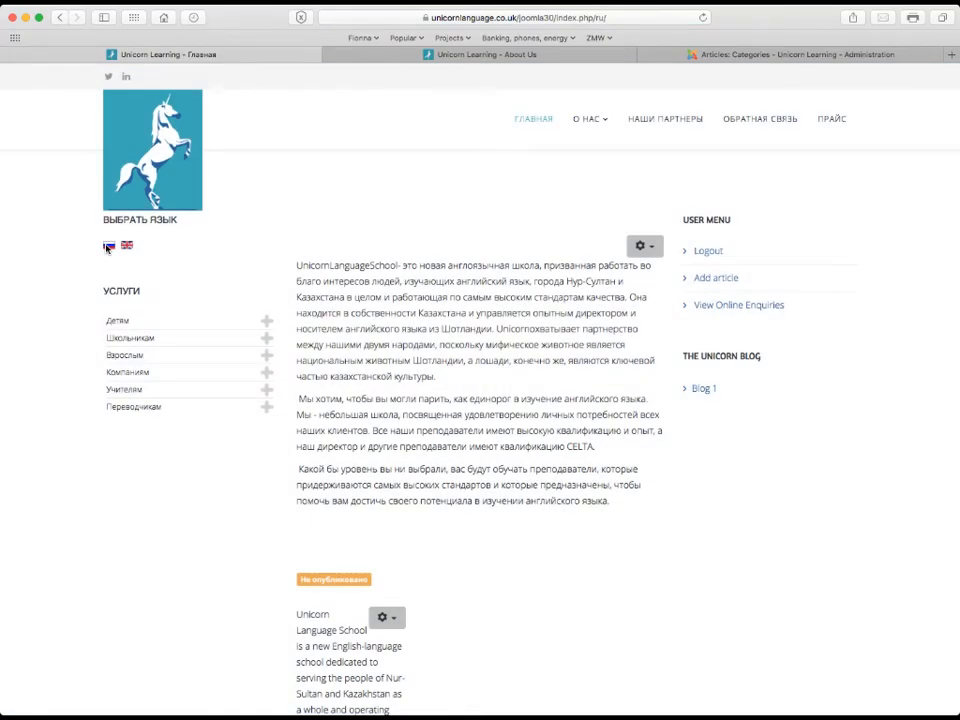
mouse_move(590, 120)
click(590, 176)
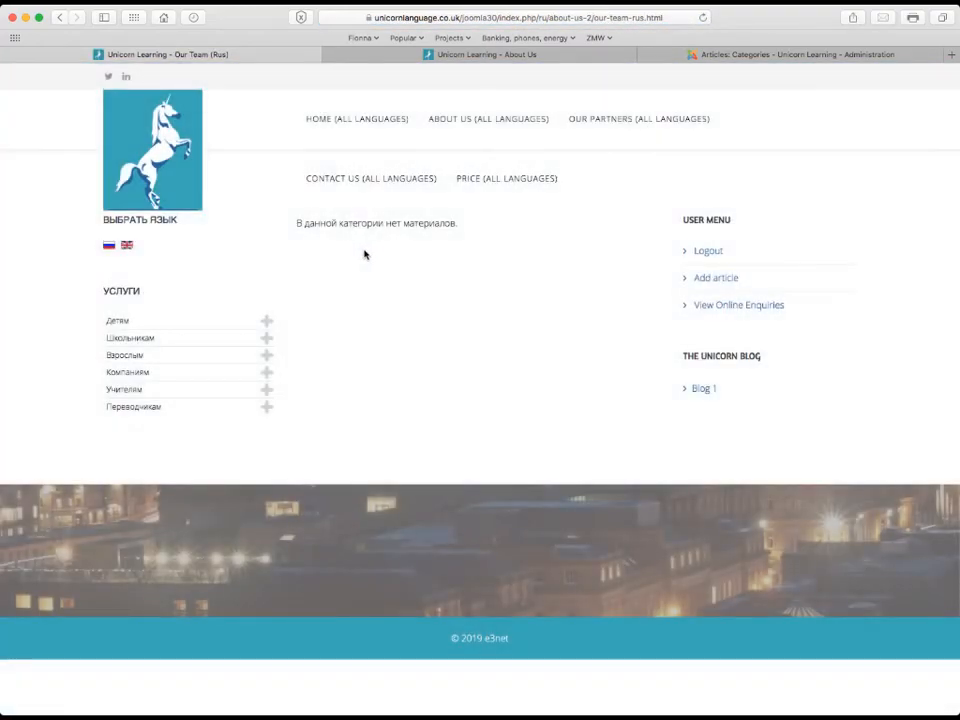
click(127, 247)
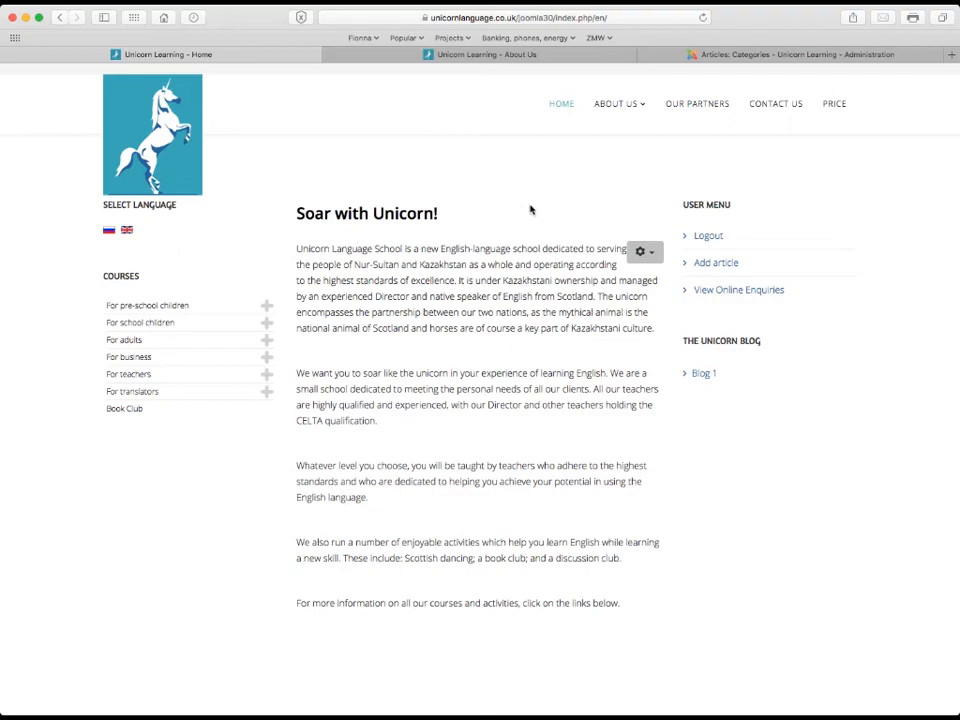
Return to the administration site and open the English Our Team menu item in Multilingual Associations
click(752, 55)
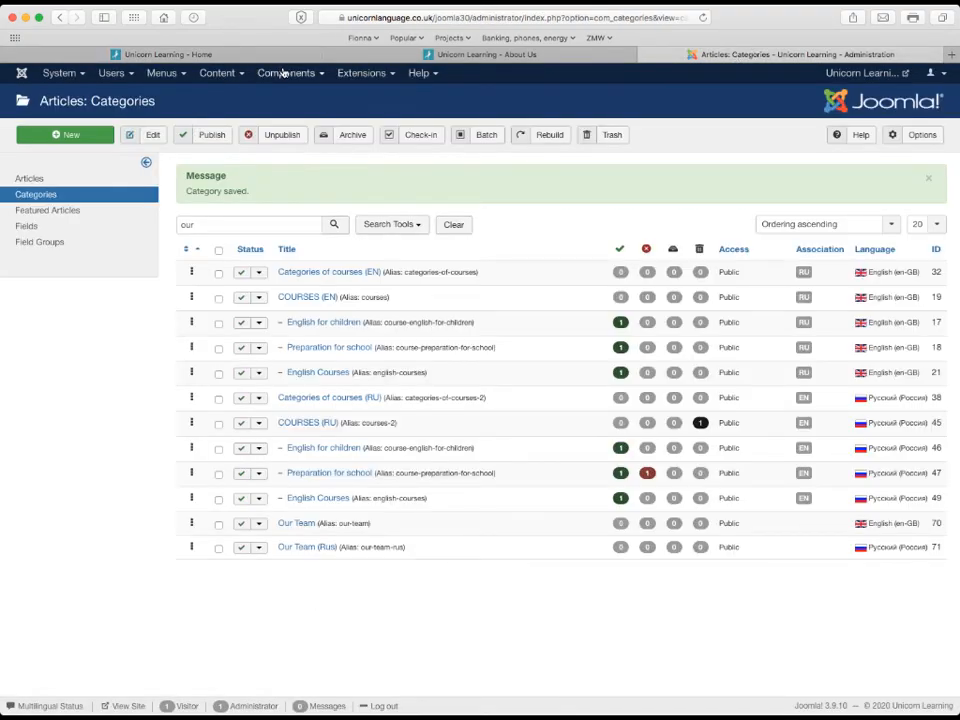
click(284, 73)
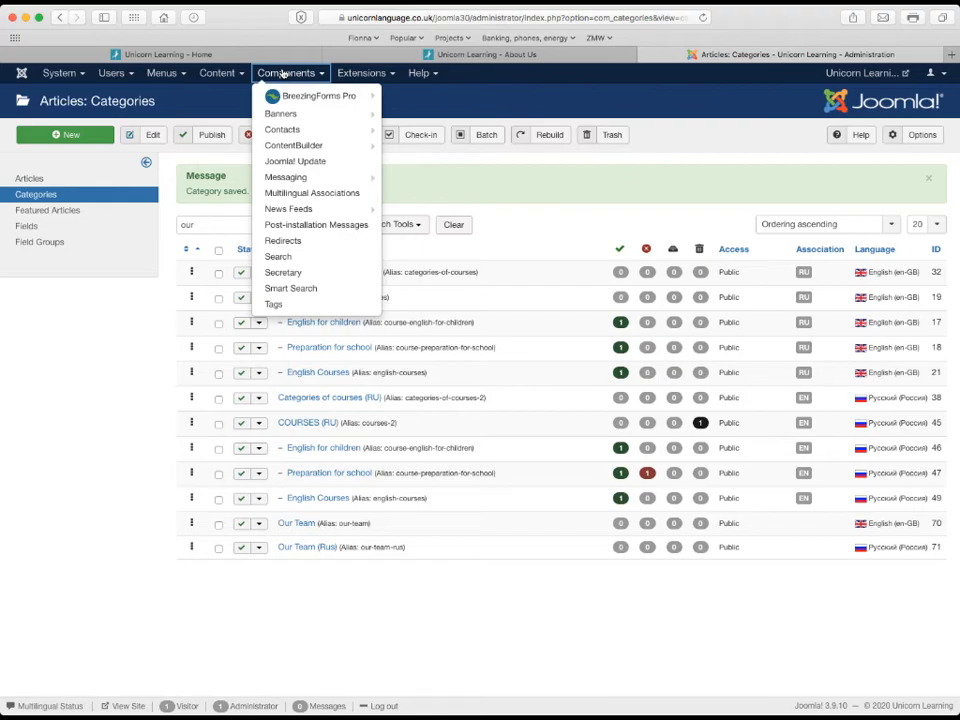
click(279, 194)
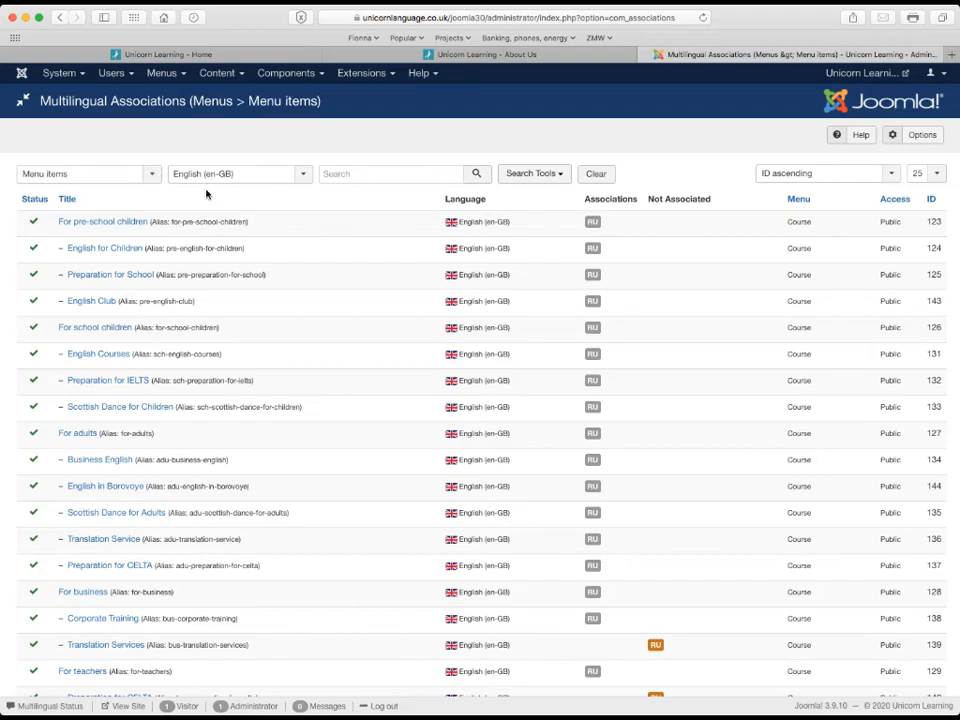
scroll(131, 360, down, 4)
scroll(131, 372, down, 2)
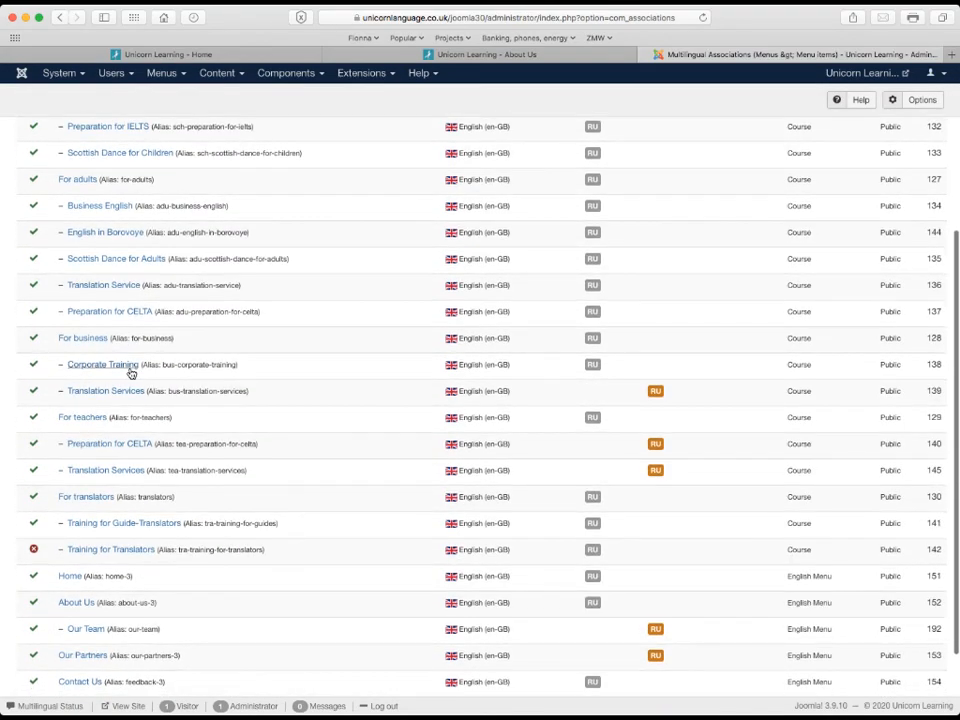
scroll(92, 521, down, 1)
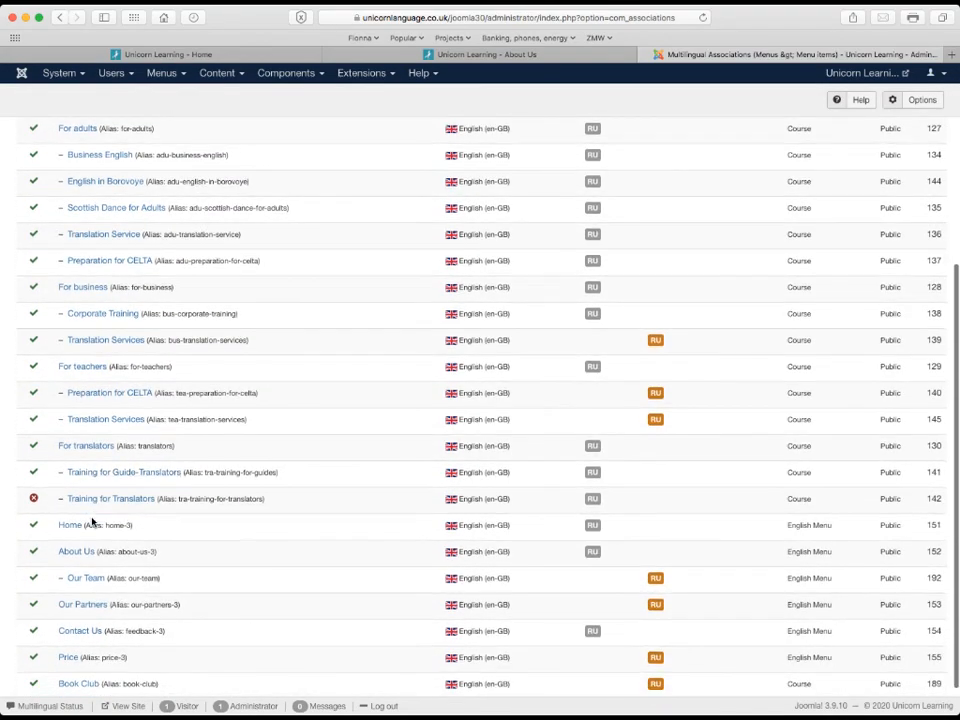
click(97, 581)
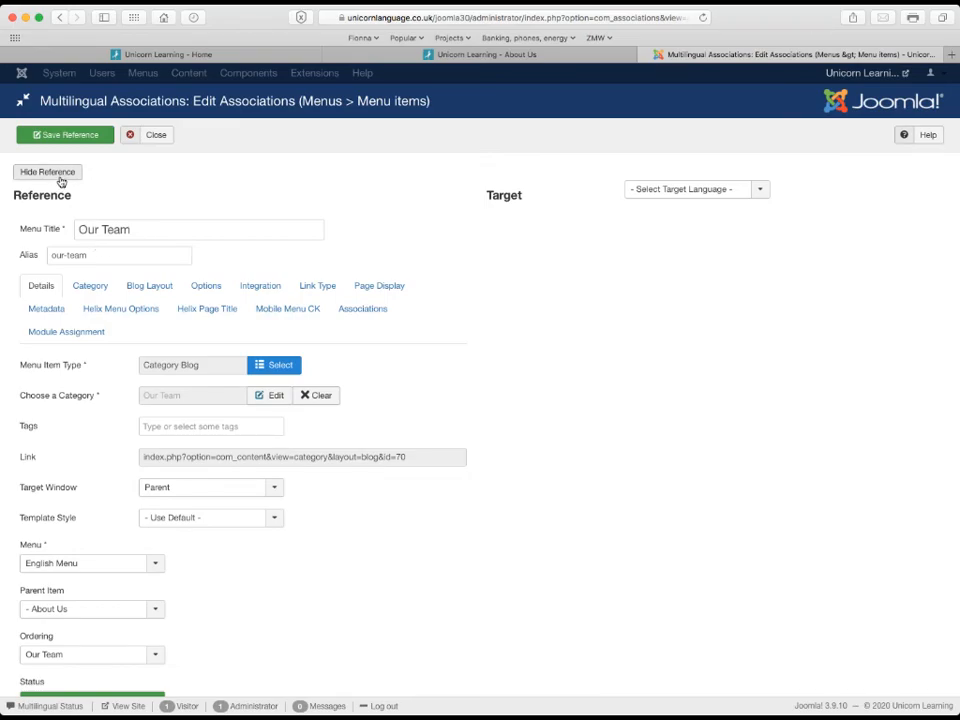
Associate Our Team with the Русский (Россия) target item "Our Team (Rus)", then save the target and close the association editor
click(694, 190)
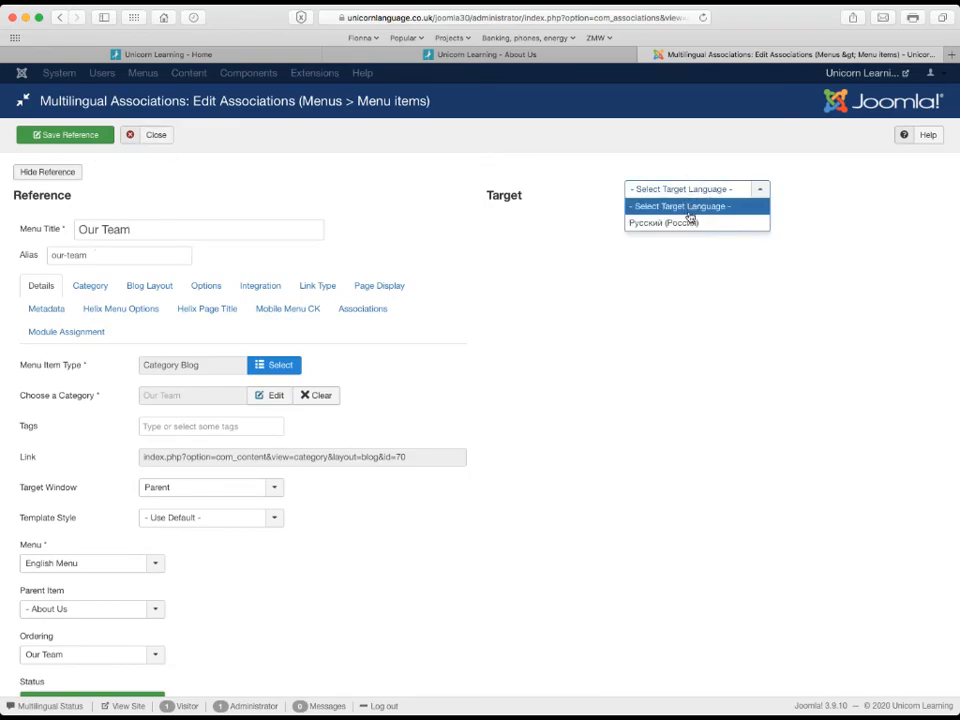
click(686, 222)
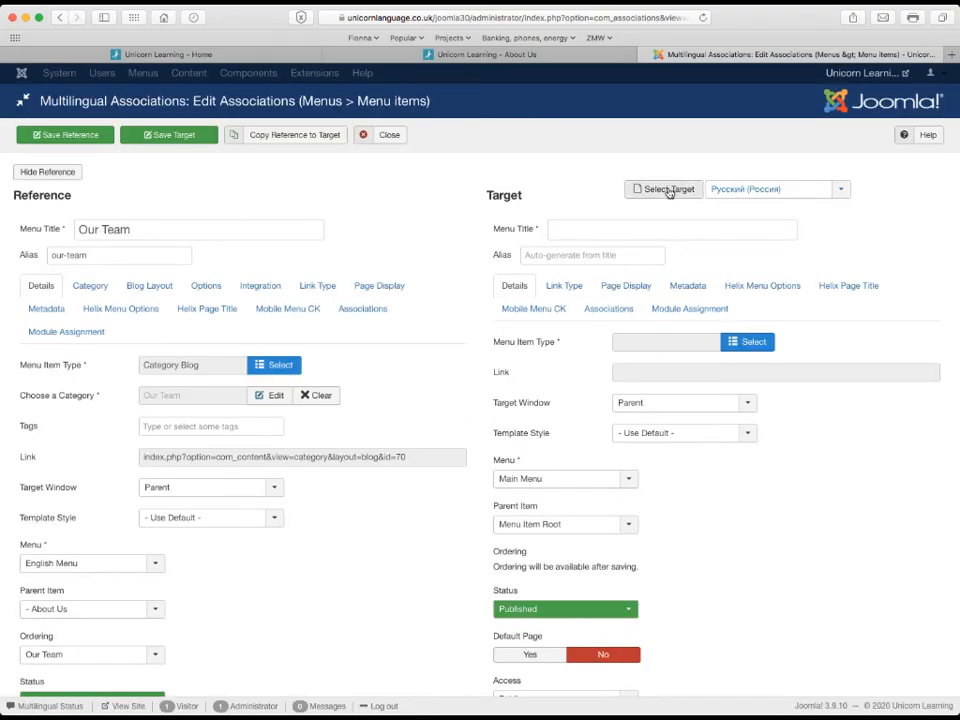
click(666, 190)
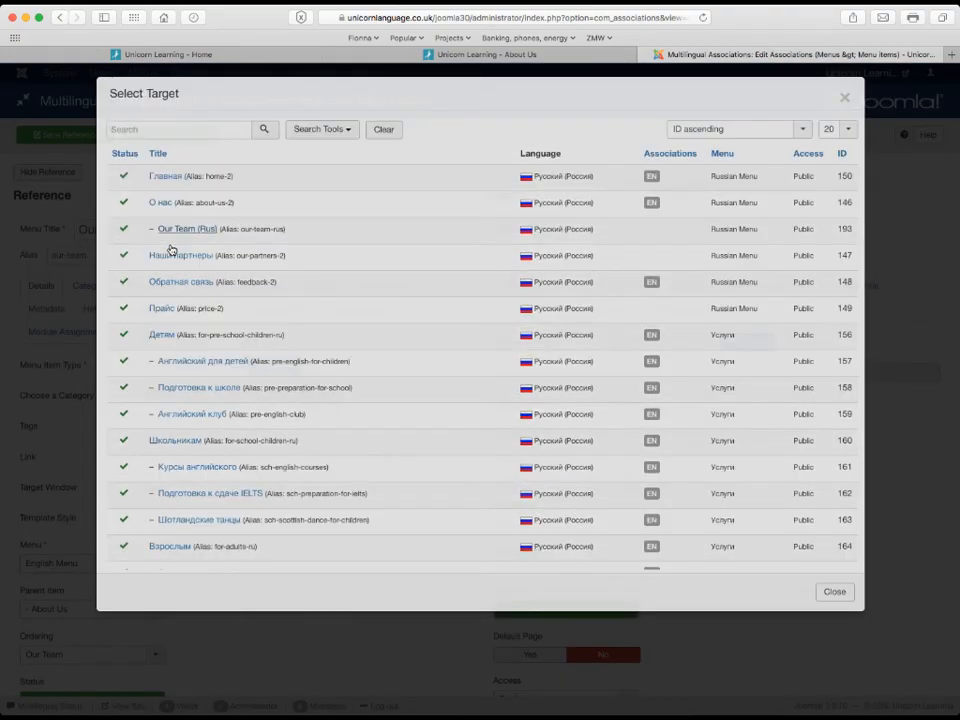
click(171, 243)
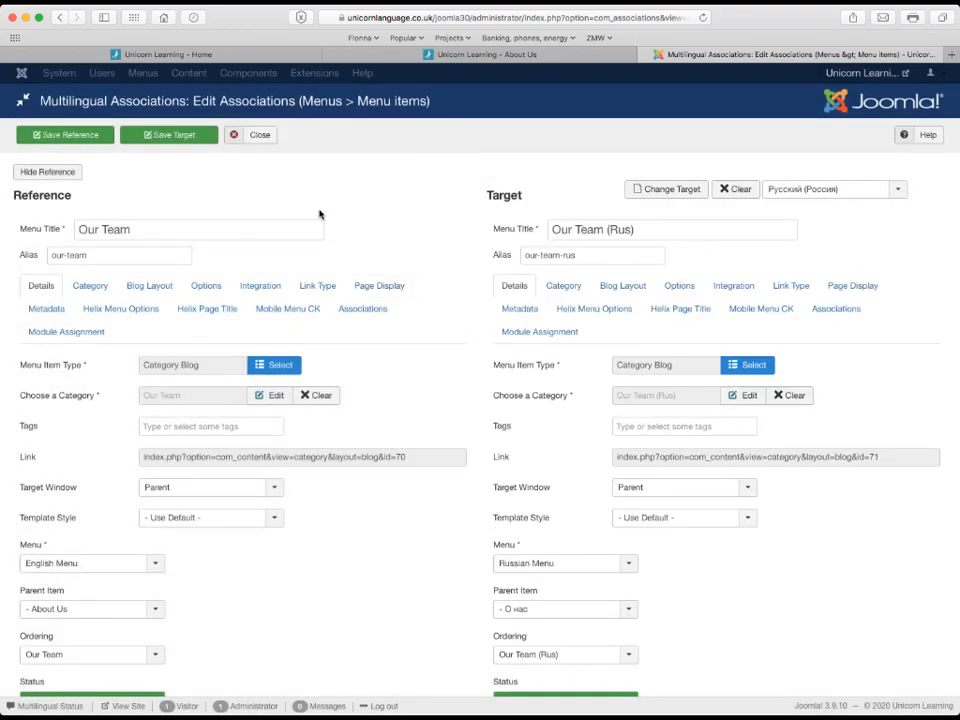
click(175, 136)
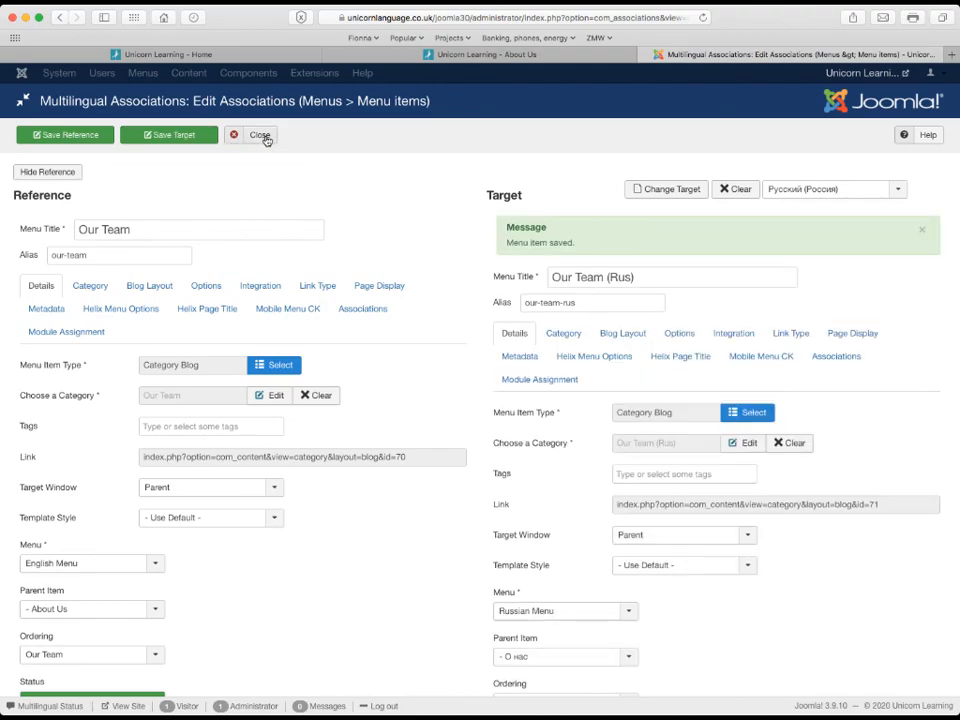
click(262, 136)
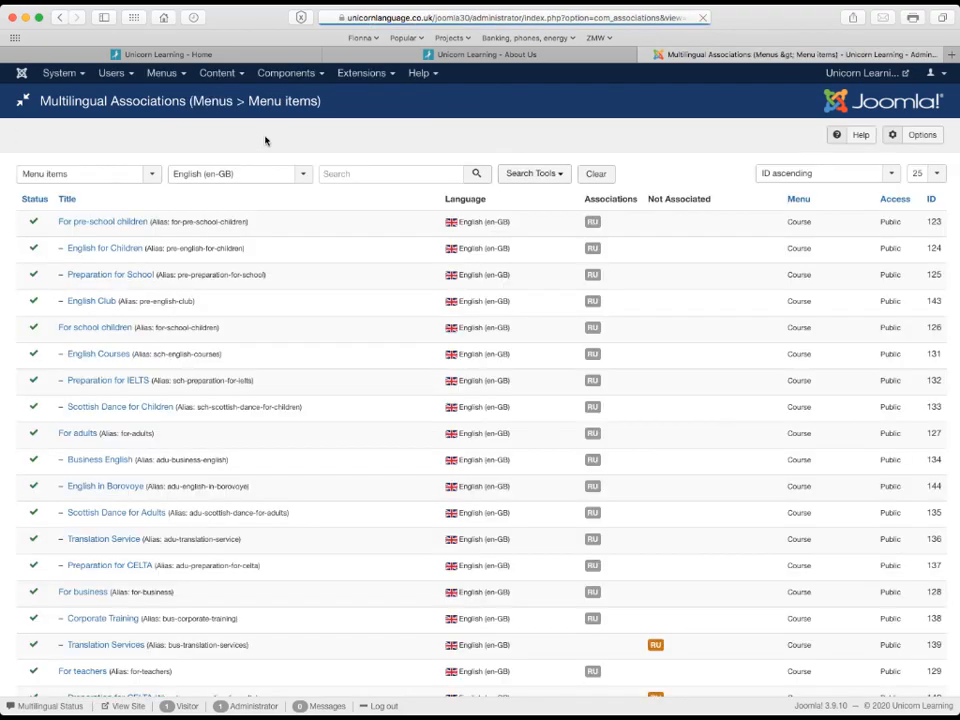